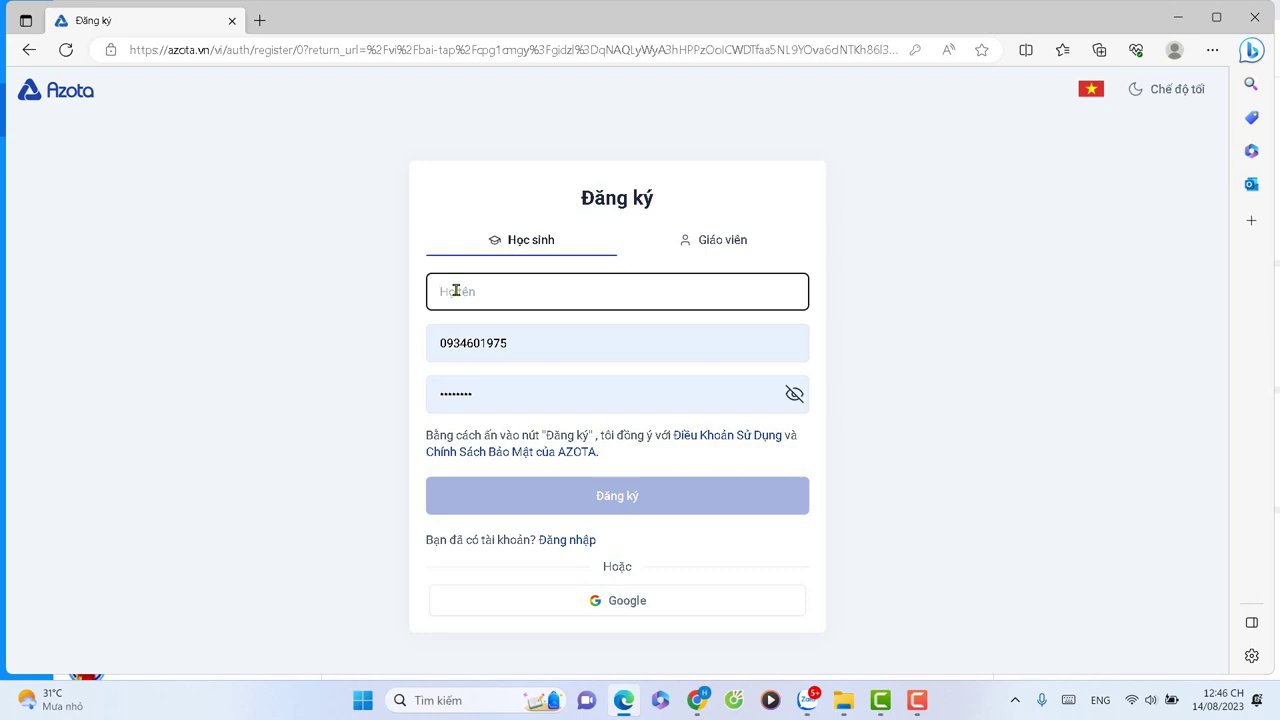
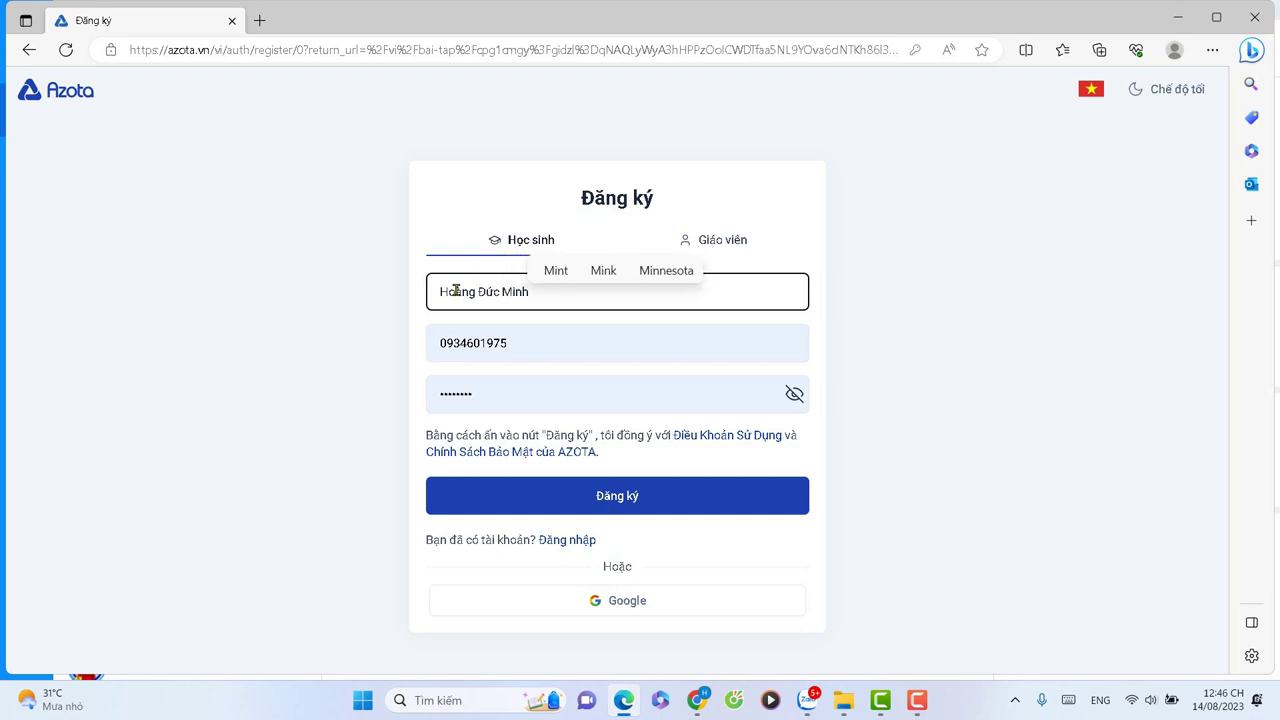
Enter the student's full name in Họ tên, correcting a mistyped letter.
{"action": "left_click", "coordinate": [434, 347]}
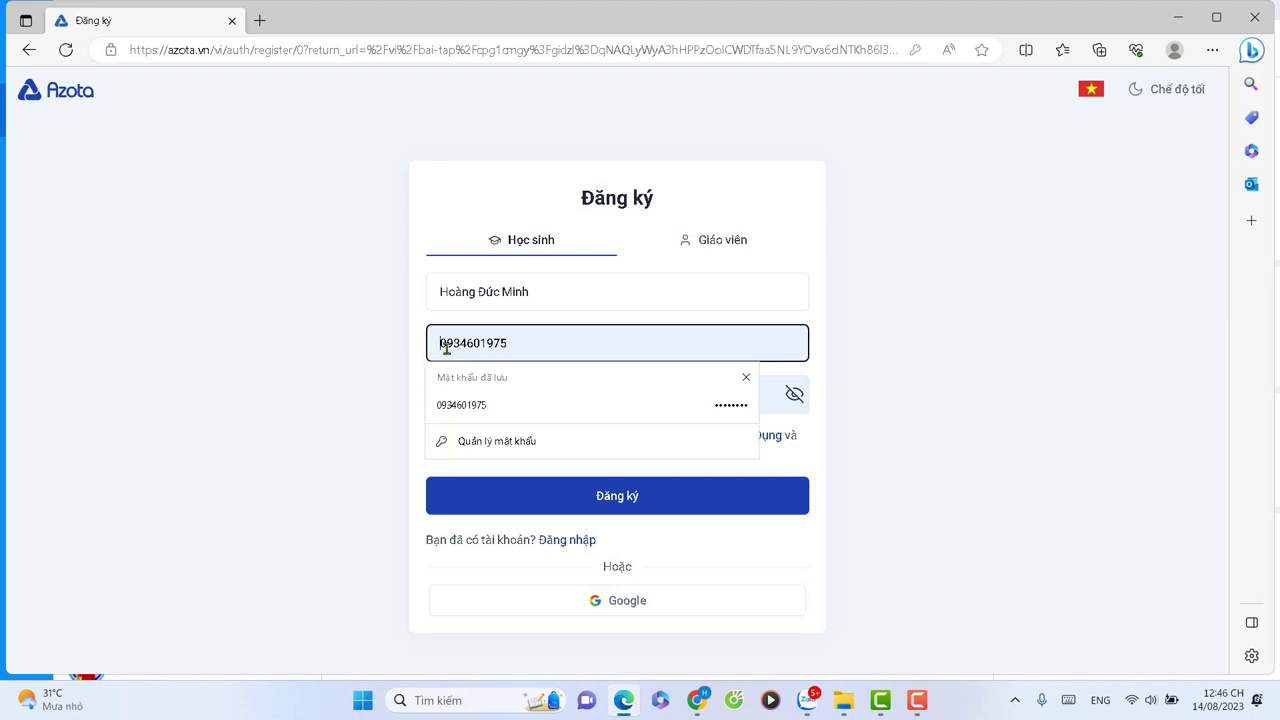
Replace the prefilled phone number with a new 10-digit number.
{"action": "left_click_drag", "start_coordinate": [434, 347], "coordinate": [611, 353]}
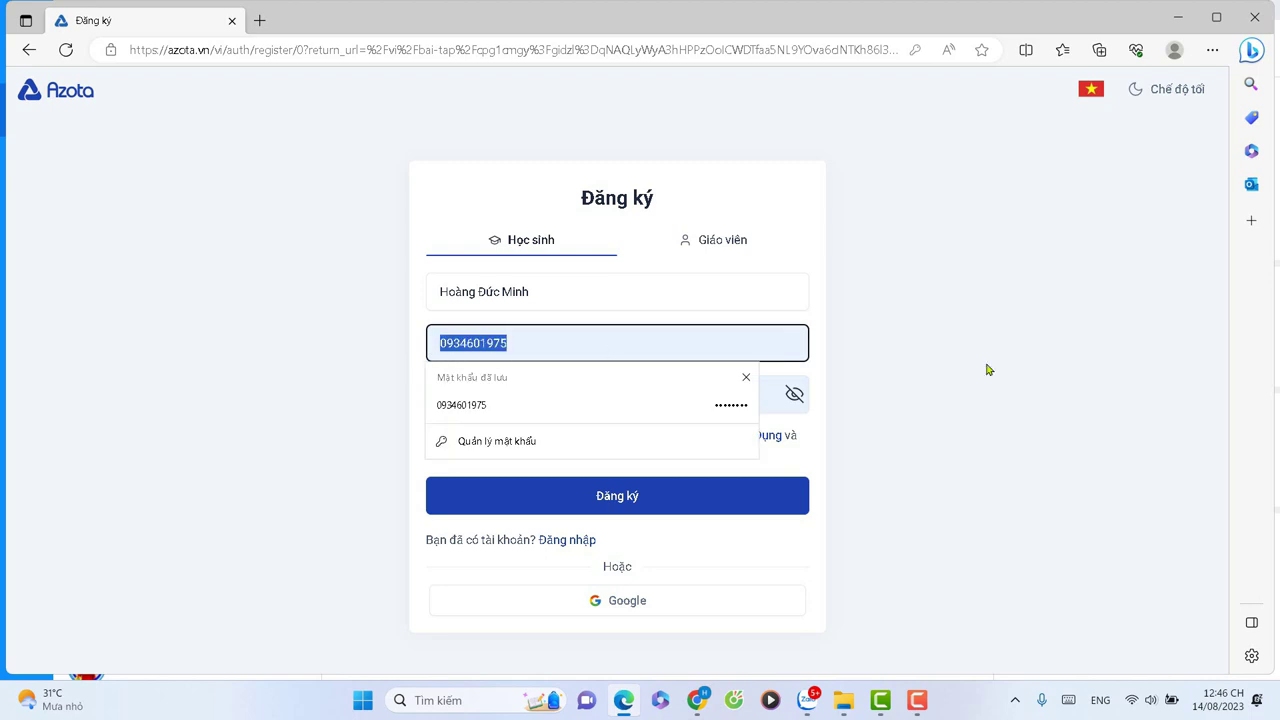
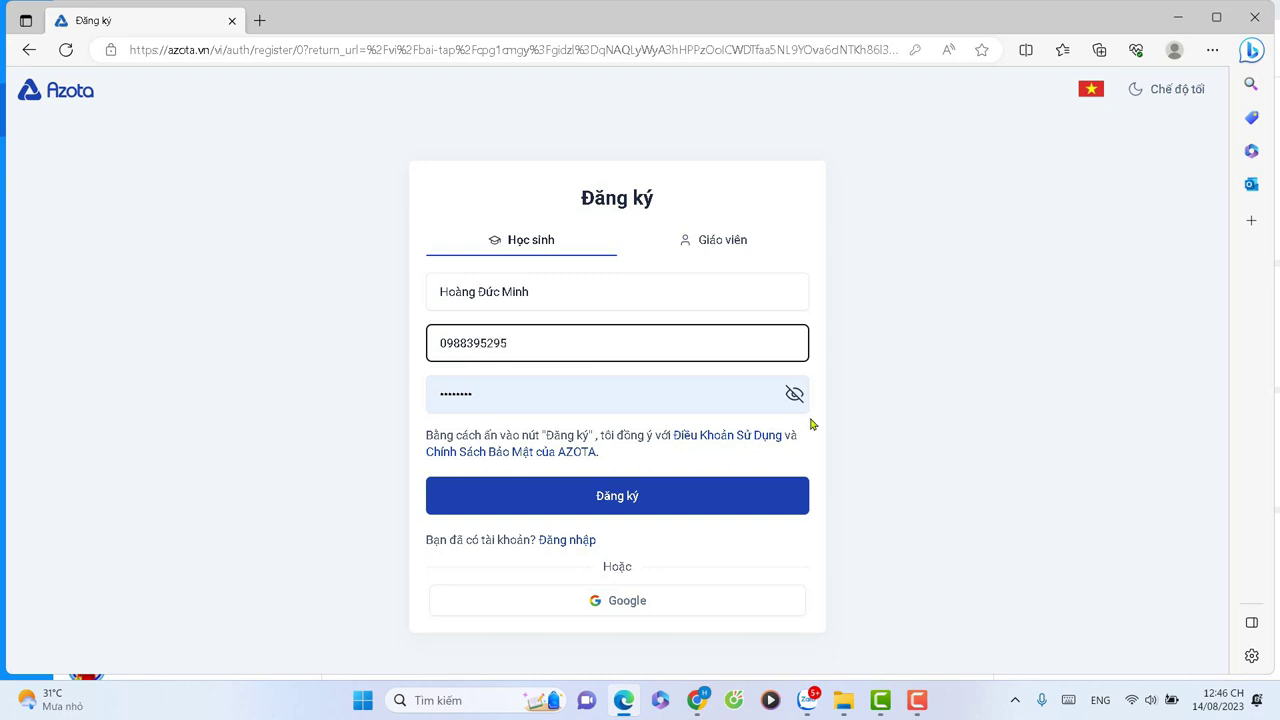
{"action": "left_click", "coordinate": [527, 393]}
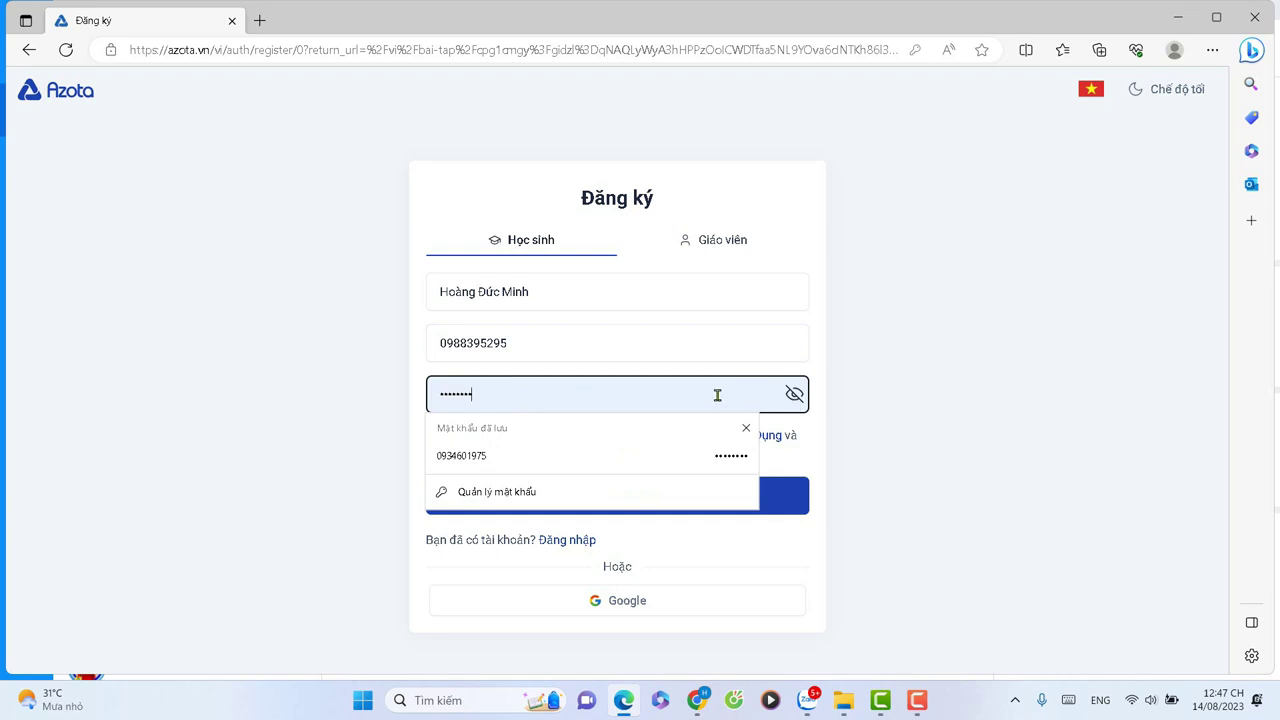
Reveal the saved password, delete it and enter a new password of at least six characters.
{"action": "left_click_drag", "start_coordinate": [471, 397], "coordinate": [409, 400]}
{"action": "left_click", "coordinate": [794, 394]}
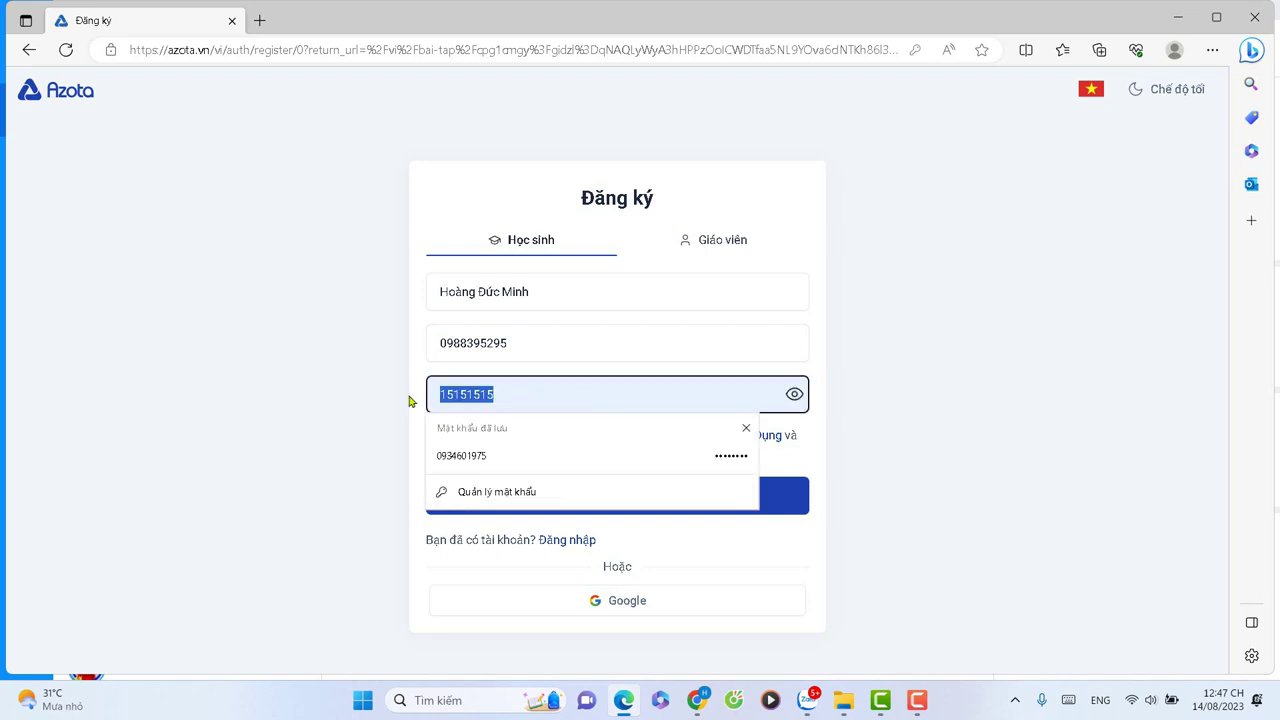
{"action": "key", "text": "BackSpace"}
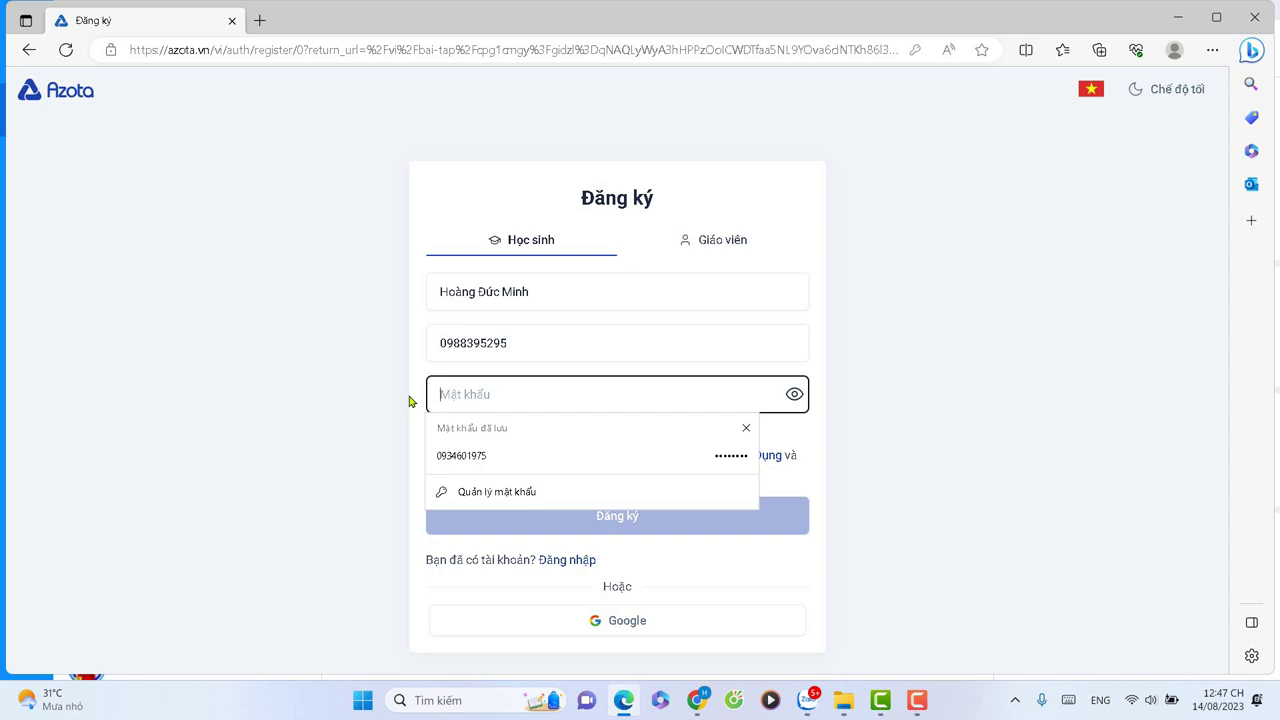
{"action": "type", "text": "abc"}
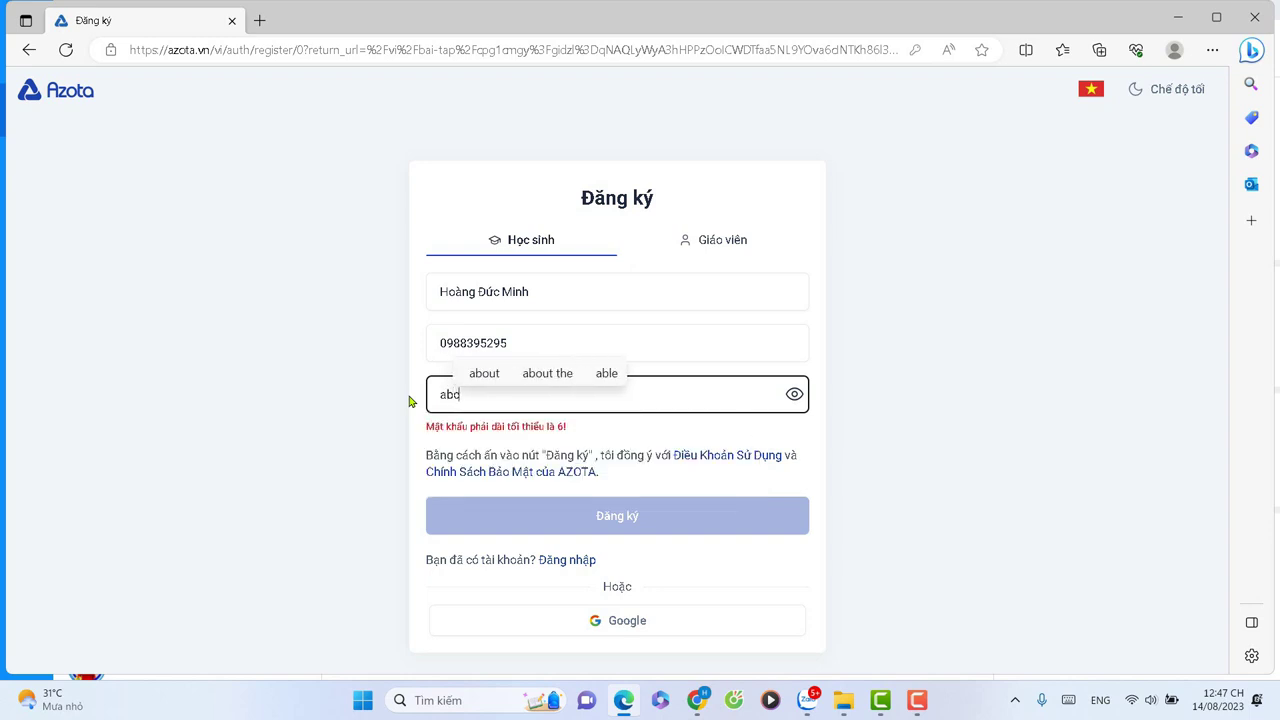
{"action": "type", "text": "d1234"}
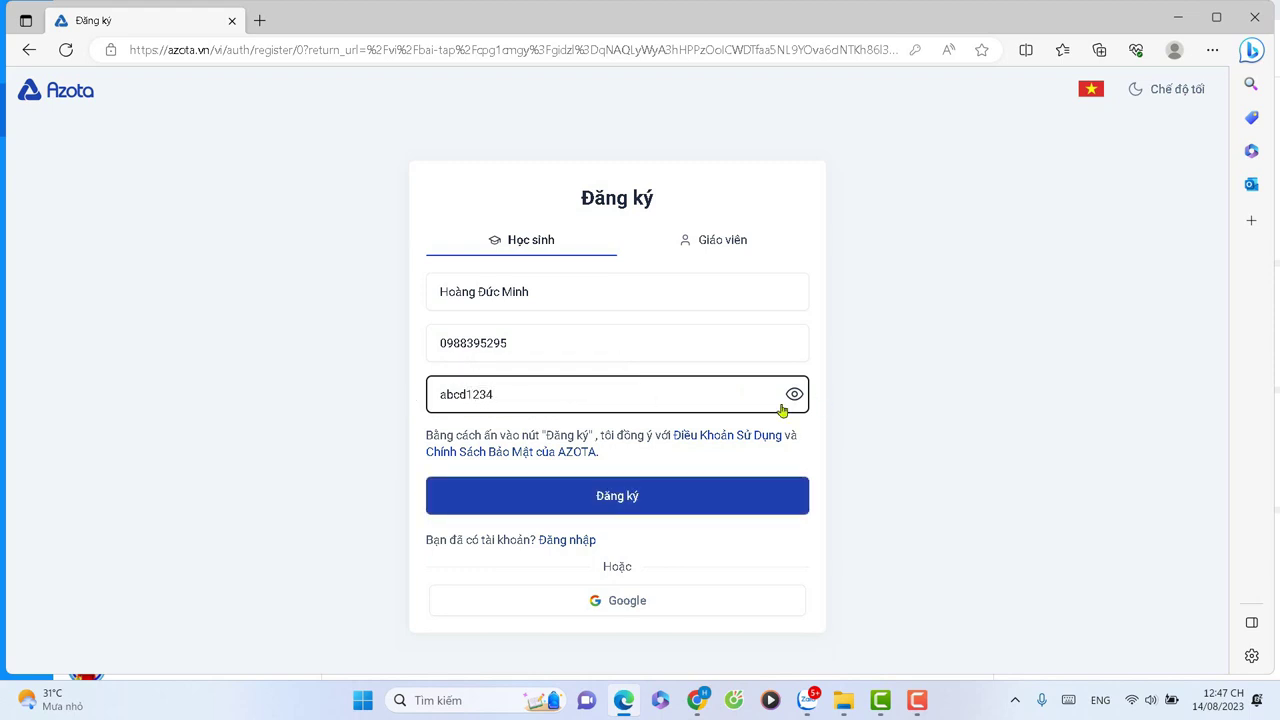
Submit sign-up, then swap the rejected phone number for another one and resubmit.
{"action": "left_click", "coordinate": [607, 500]}
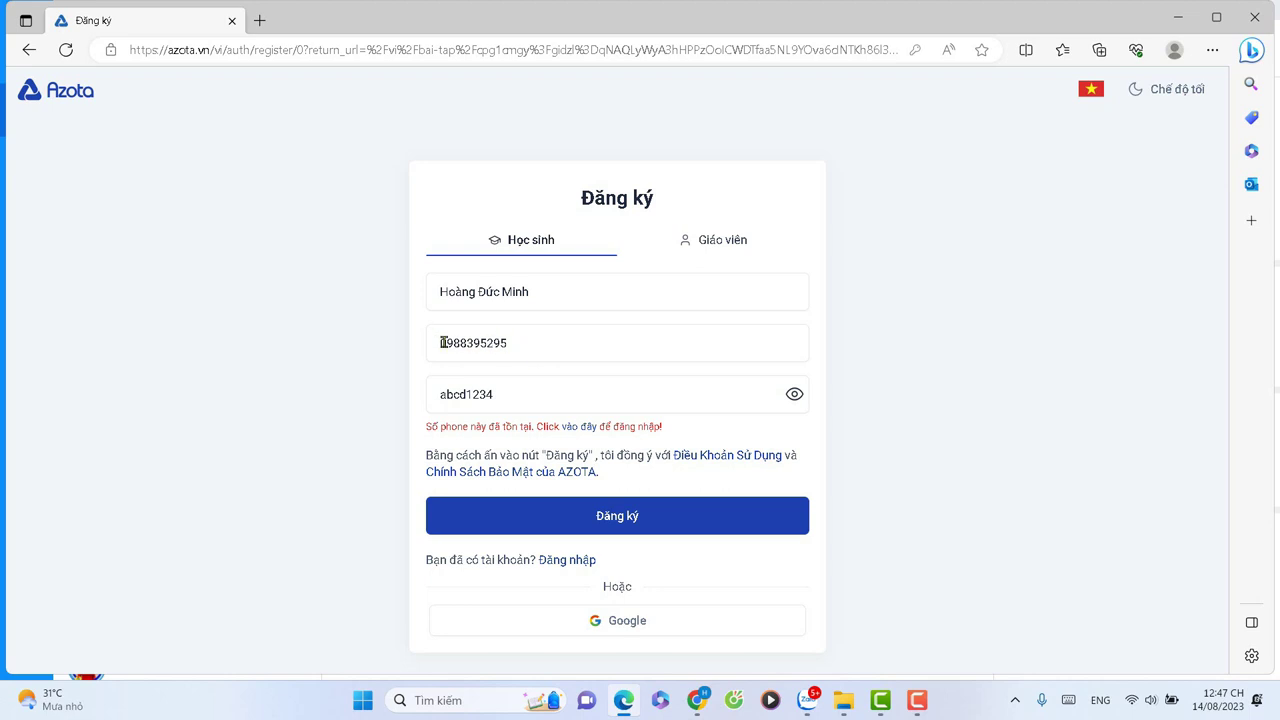
{"action": "left_click_drag", "start_coordinate": [440, 343], "coordinate": [608, 344]}
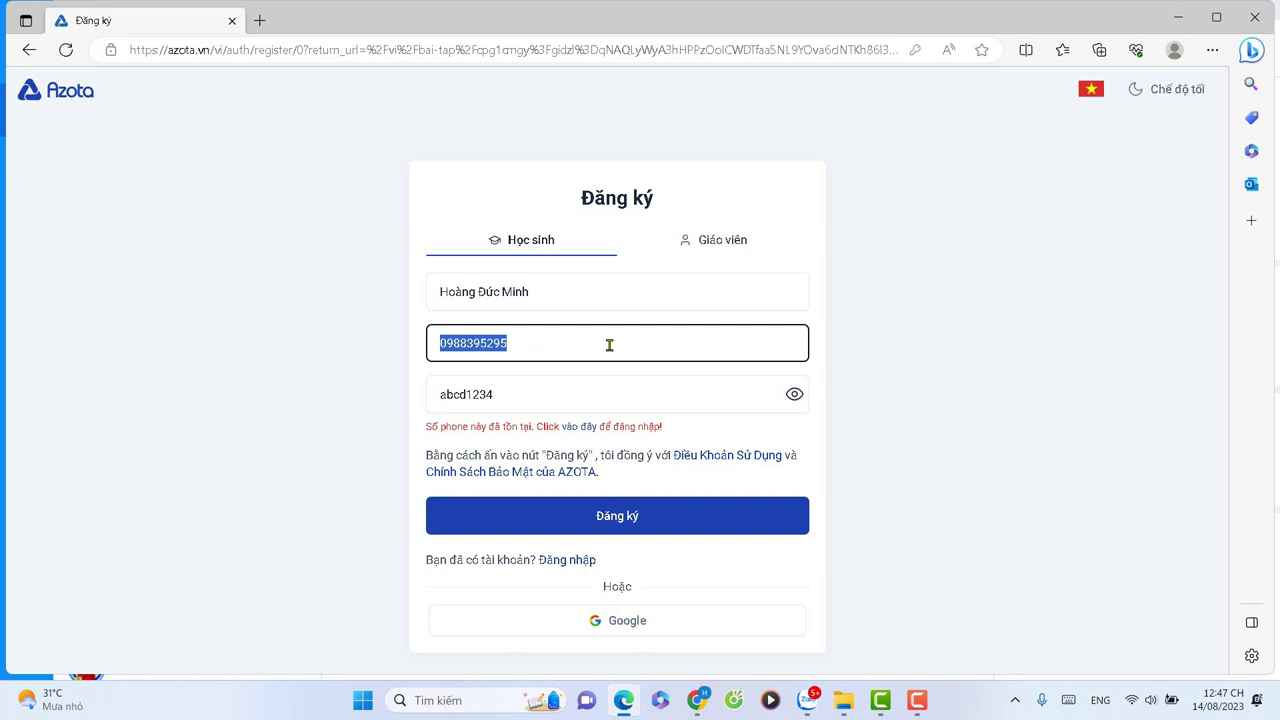
{"action": "key", "text": "BackSpace"}
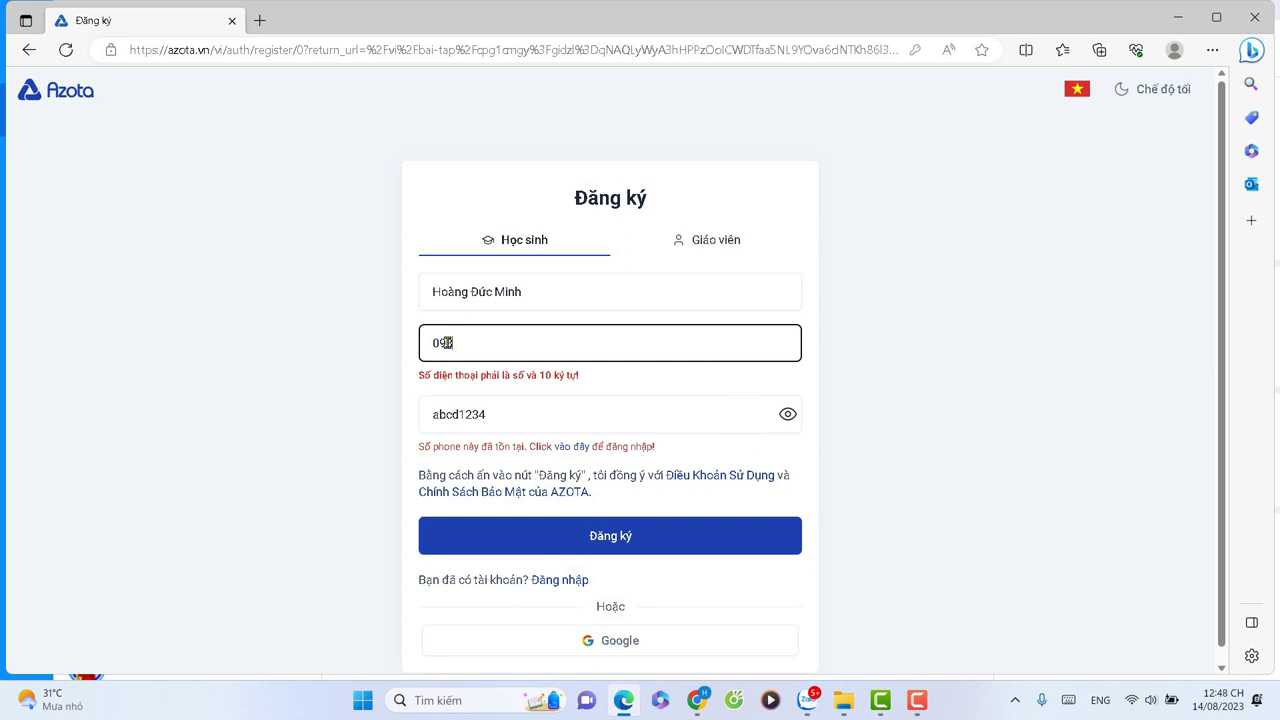
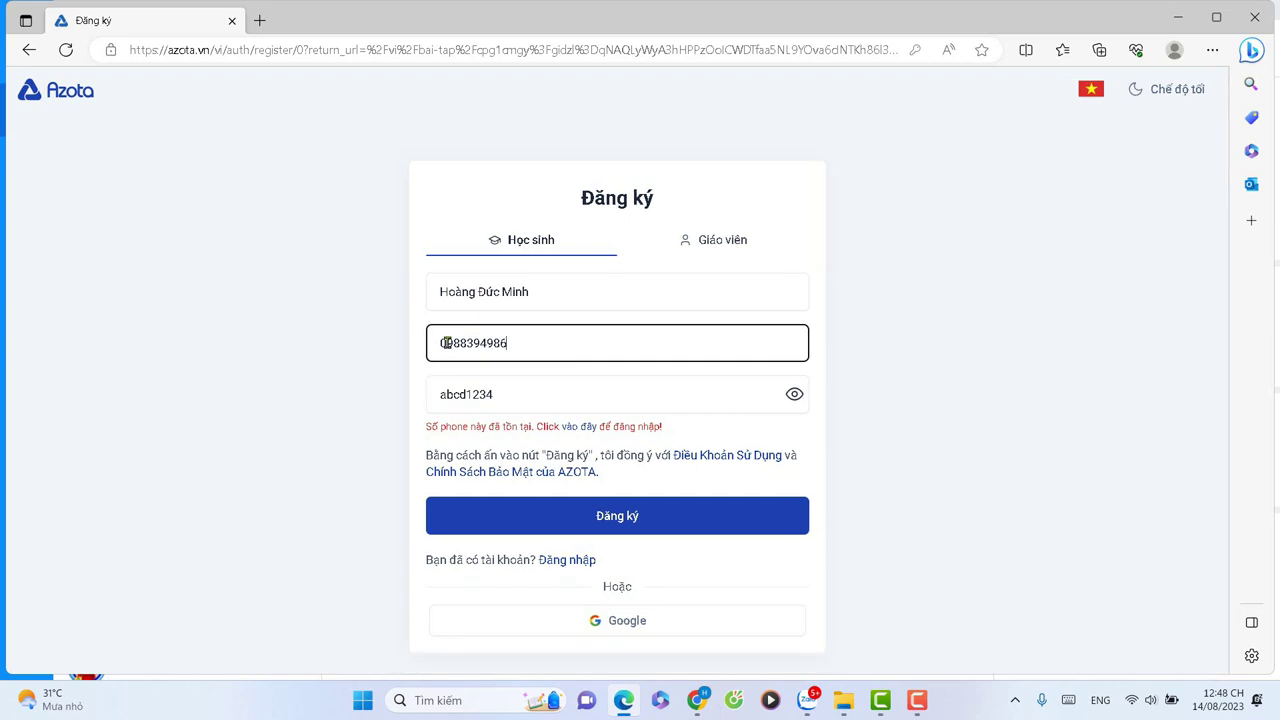
{"action": "left_click", "coordinate": [587, 516]}
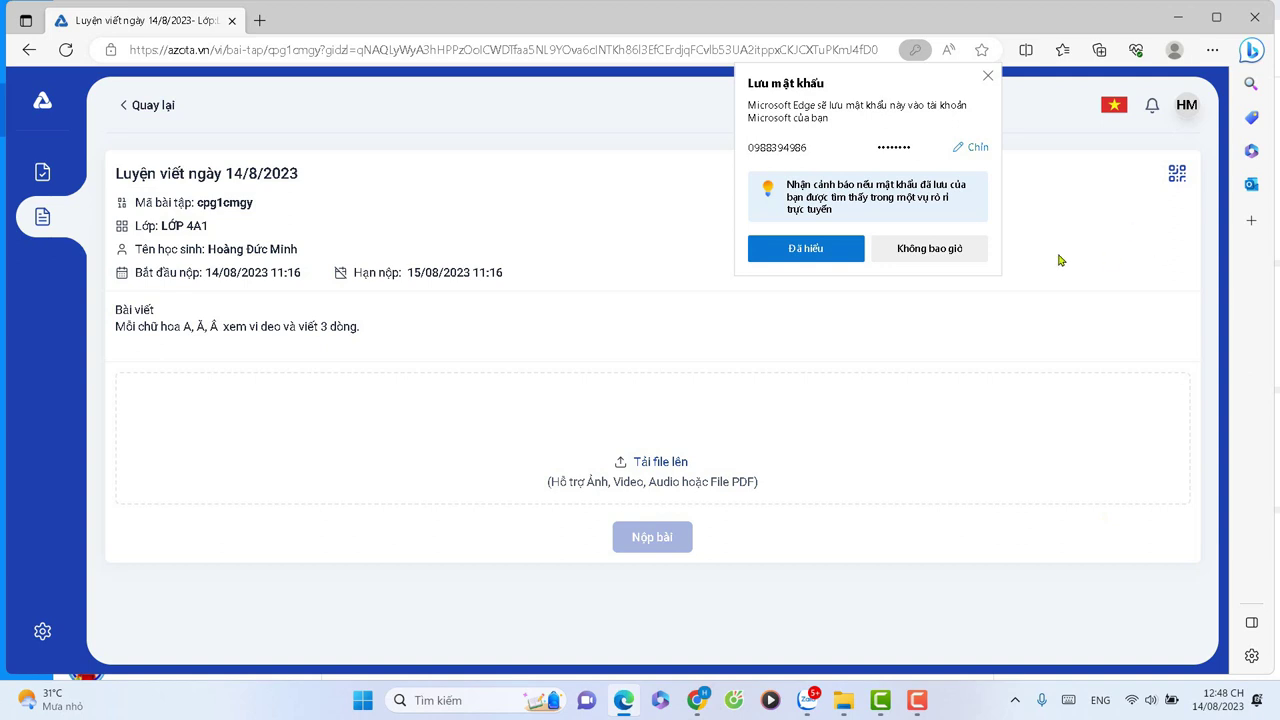
Dismiss the save-password prompt and review the assignment's student, class LỚP 4A1, start date and deadline.
{"action": "left_click", "coordinate": [809, 250]}
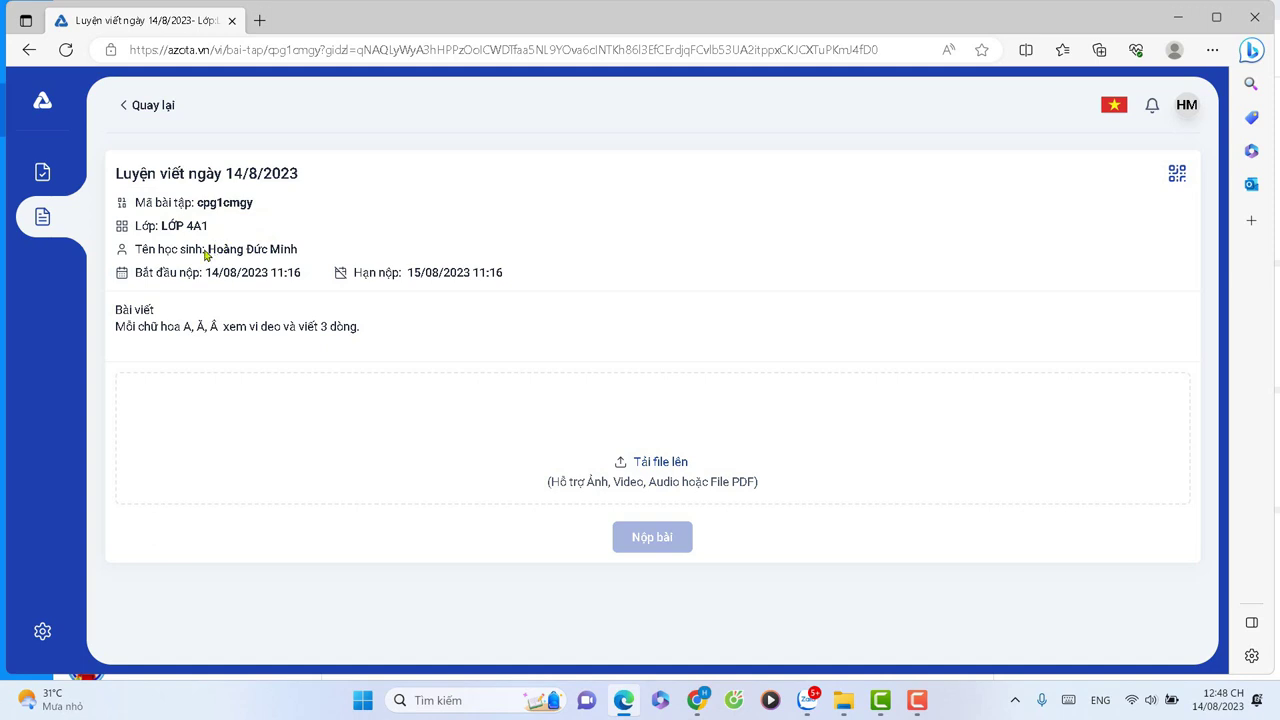
{"action": "left_click_drag", "start_coordinate": [207, 250], "coordinate": [331, 251]}
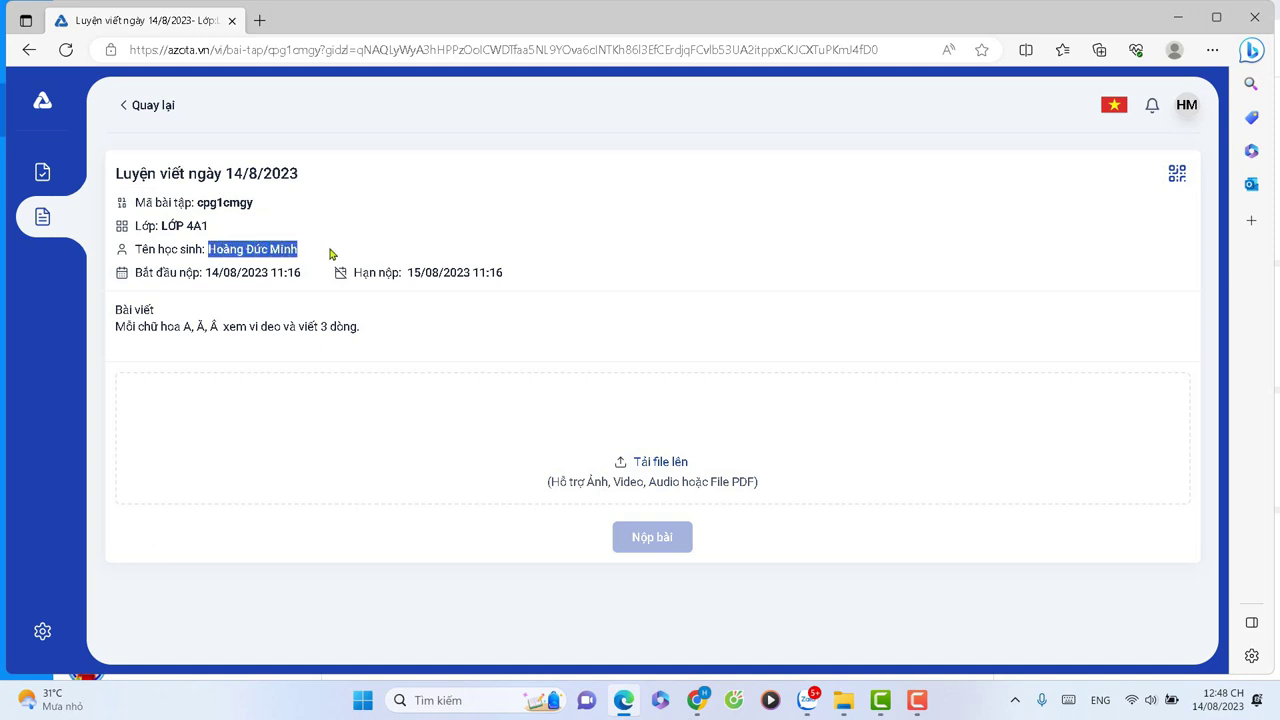
{"action": "left_click_drag", "start_coordinate": [156, 224], "coordinate": [371, 251]}
{"action": "left_click_drag", "start_coordinate": [205, 272], "coordinate": [267, 272]}
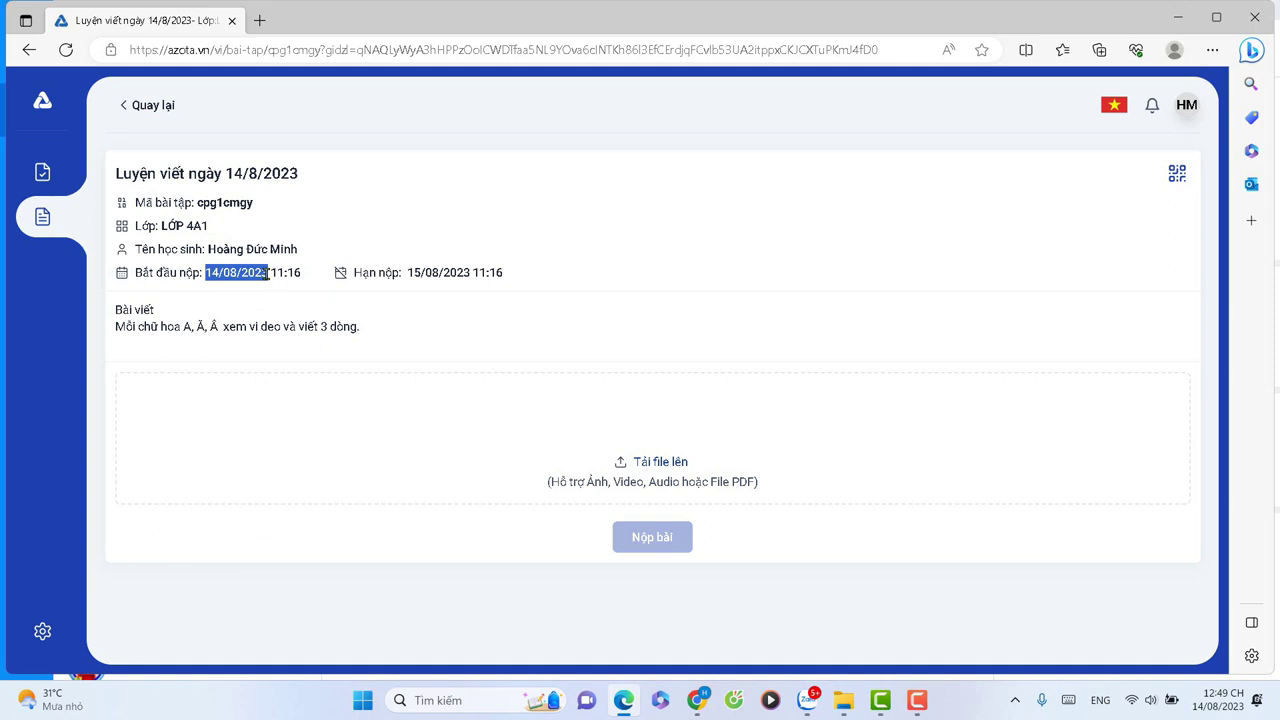
{"action": "left_click_drag", "start_coordinate": [407, 272], "coordinate": [525, 280]}
{"action": "left_click", "coordinate": [477, 437]}
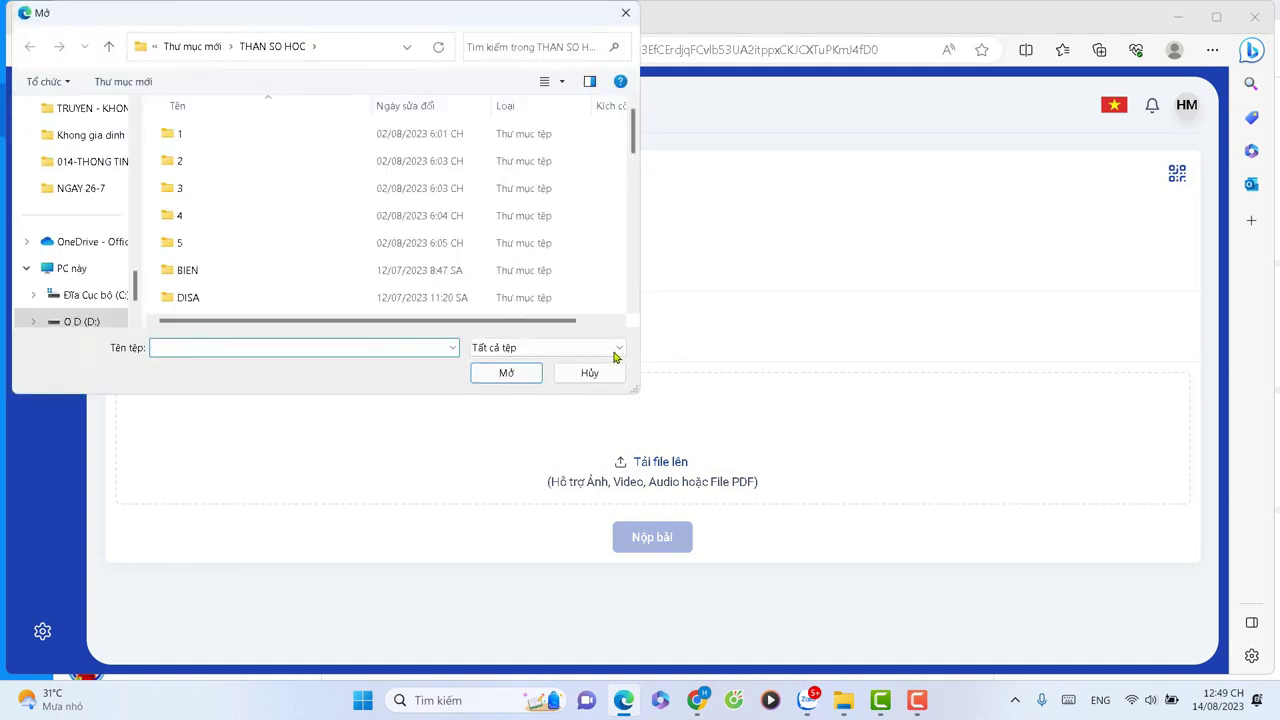
{"action": "left_click", "coordinate": [589, 371]}
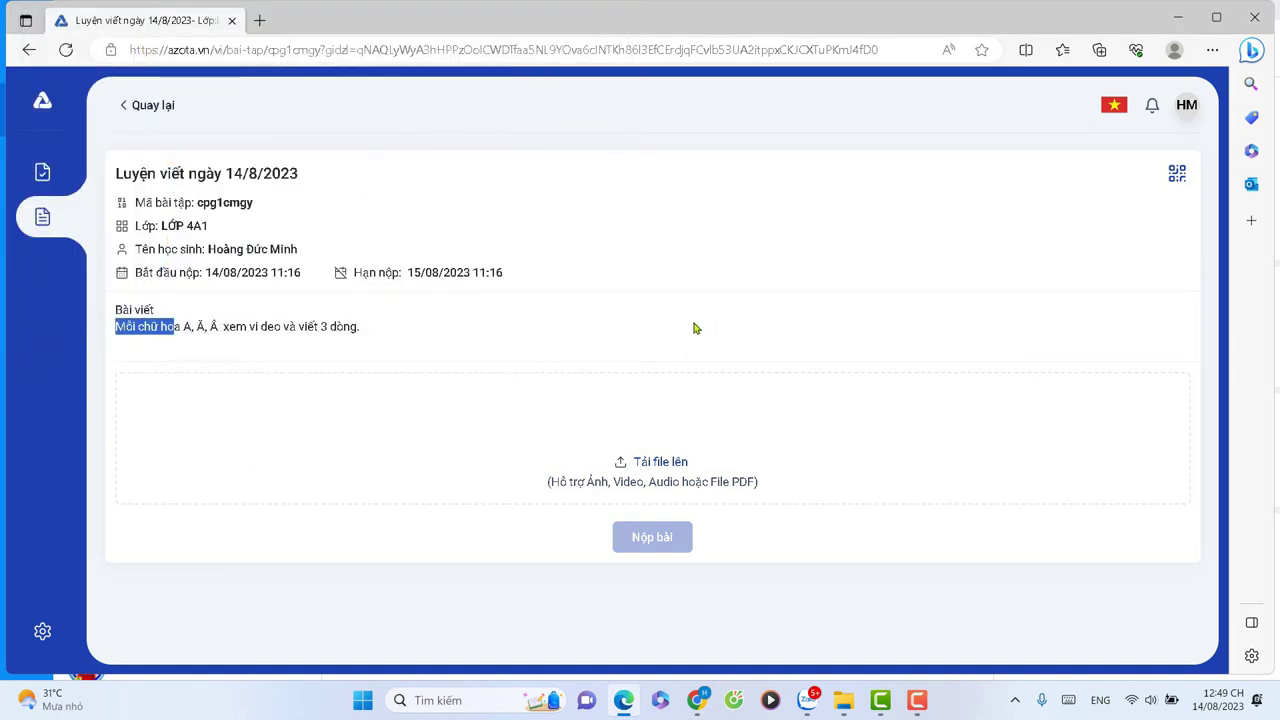
{"action": "left_click", "coordinate": [669, 331]}
{"action": "left_click_drag", "start_coordinate": [114, 311], "coordinate": [267, 327]}
{"action": "left_click", "coordinate": [549, 331]}
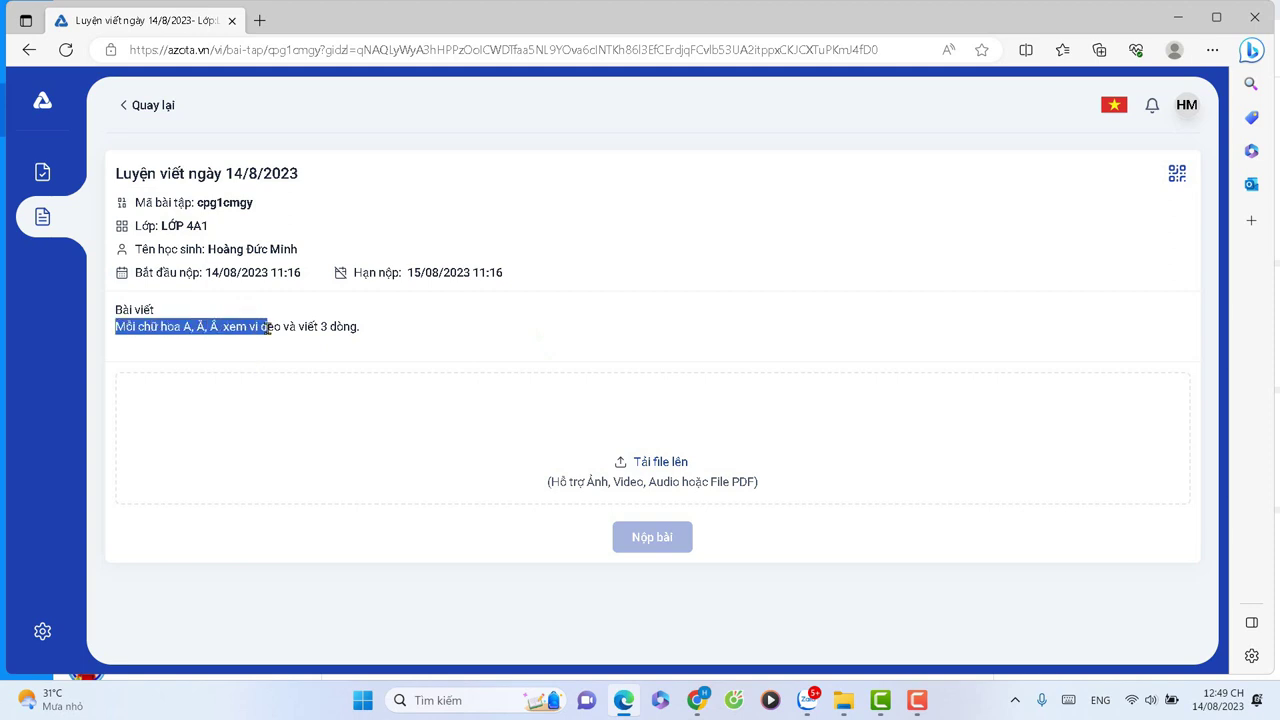
{"action": "left_click_drag", "start_coordinate": [267, 329], "coordinate": [366, 338]}
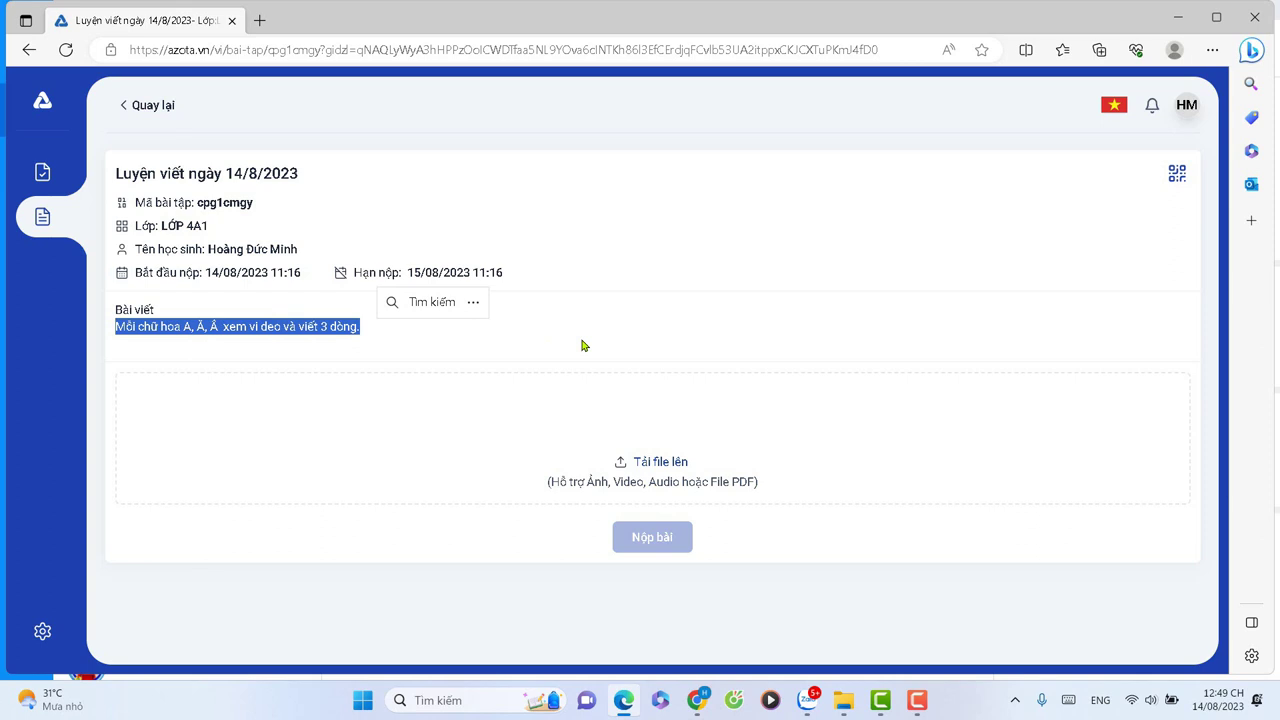
{"action": "left_click", "coordinate": [434, 347]}
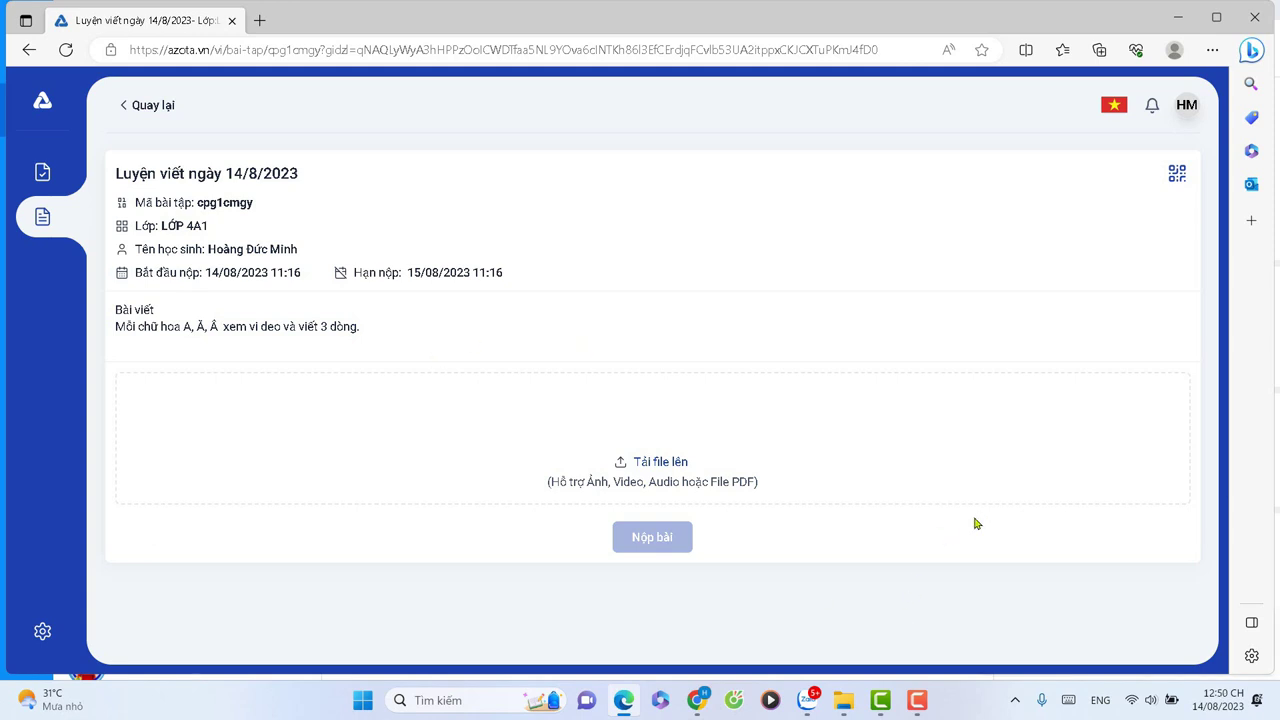
{"action": "left_click", "coordinate": [42, 217]}
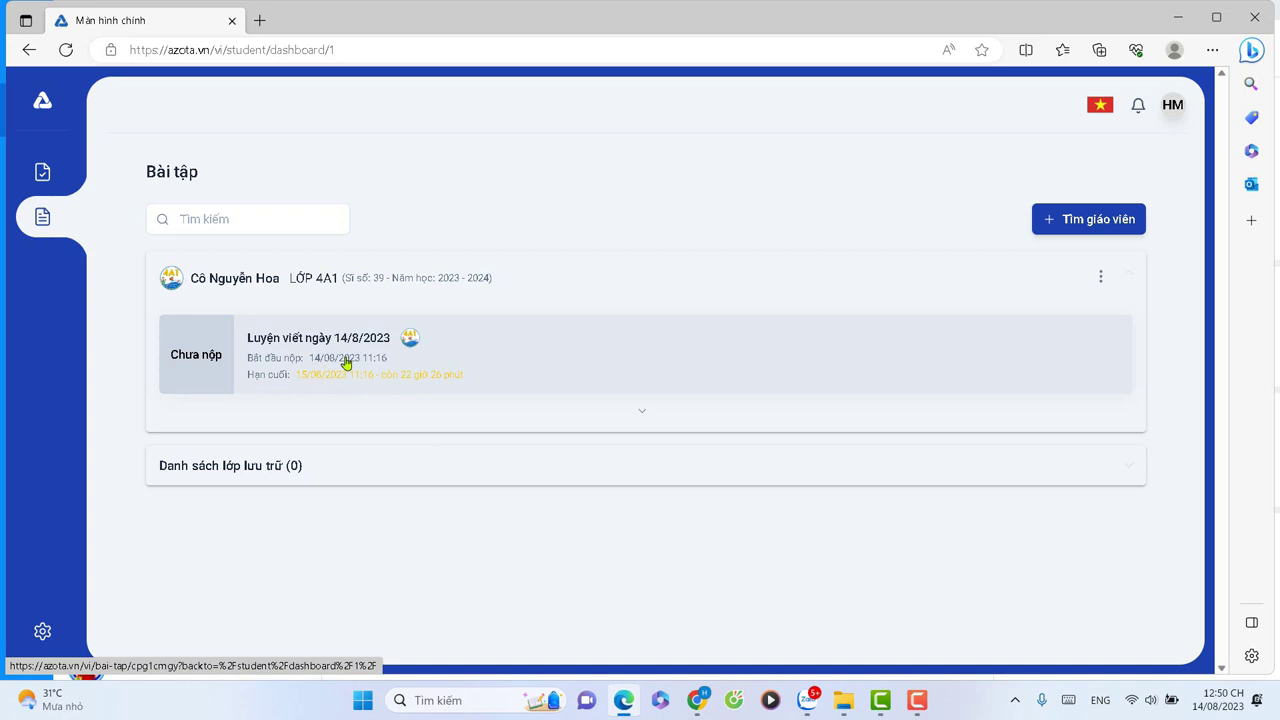
Move from the Đề thi section to the Bài tập homework list.
{"action": "left_click", "coordinate": [41, 176]}
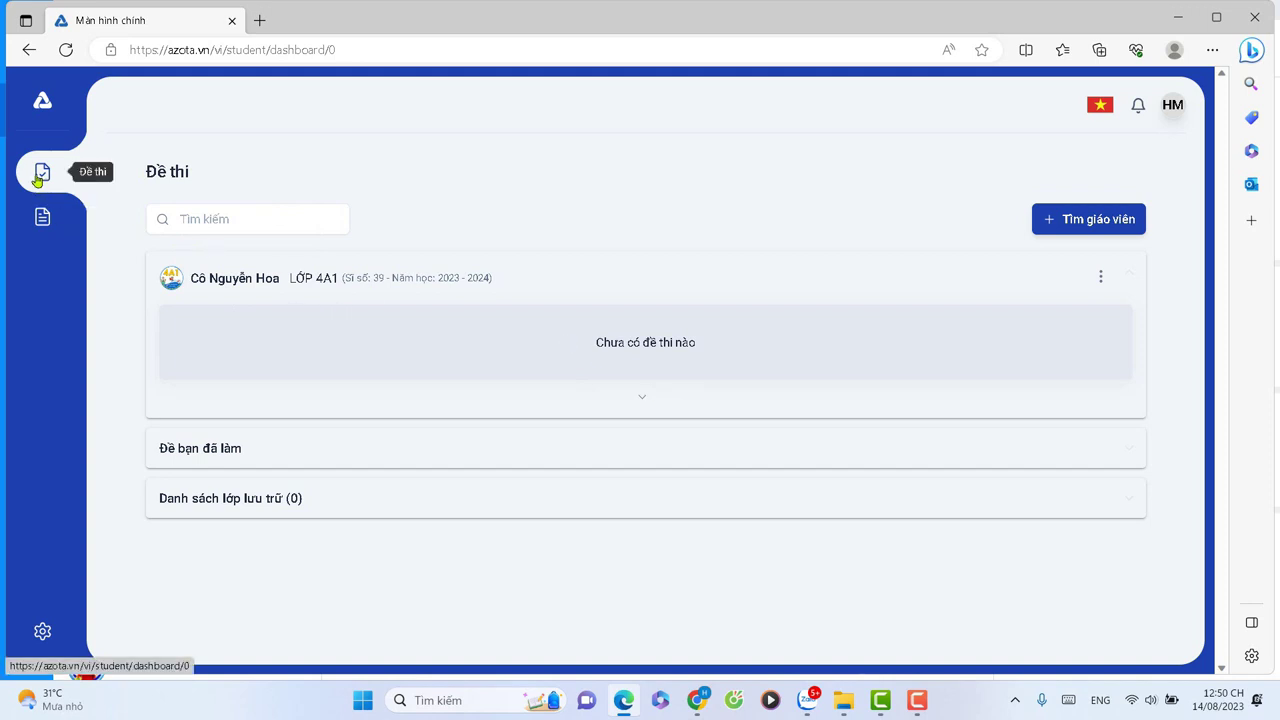
{"action": "left_click", "coordinate": [40, 222]}
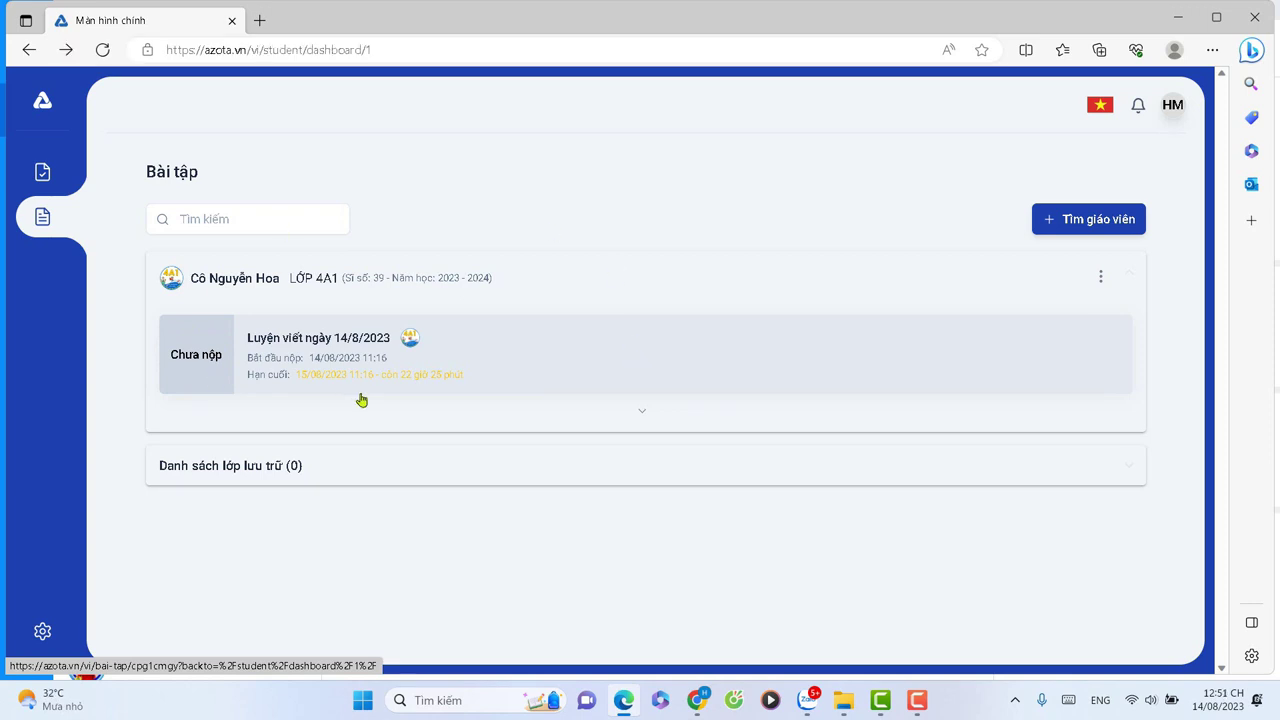
Open the 'Luyện viết ngày 14/8/2023' assignment card.
{"action": "left_click", "coordinate": [296, 357]}
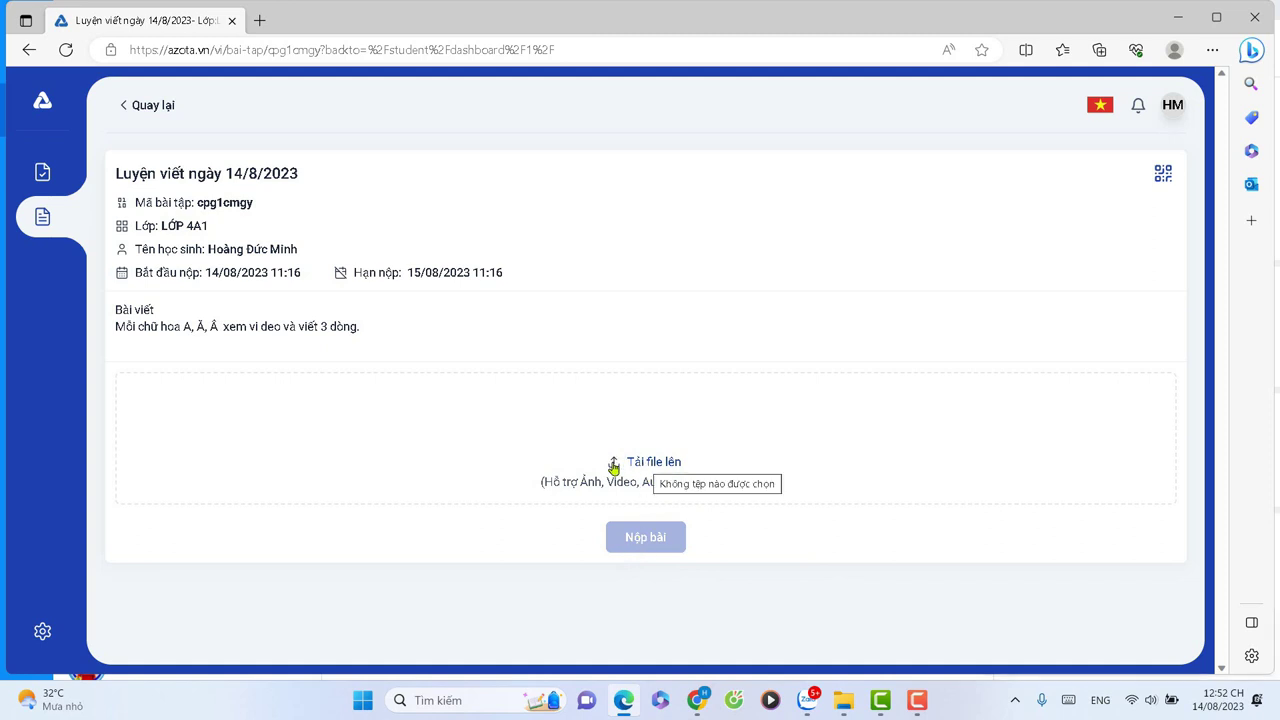
Upload the photos Bài 1 and Bài 2 from Tải xuống via 'Tải file lên'.
{"action": "left_click", "coordinate": [668, 464]}
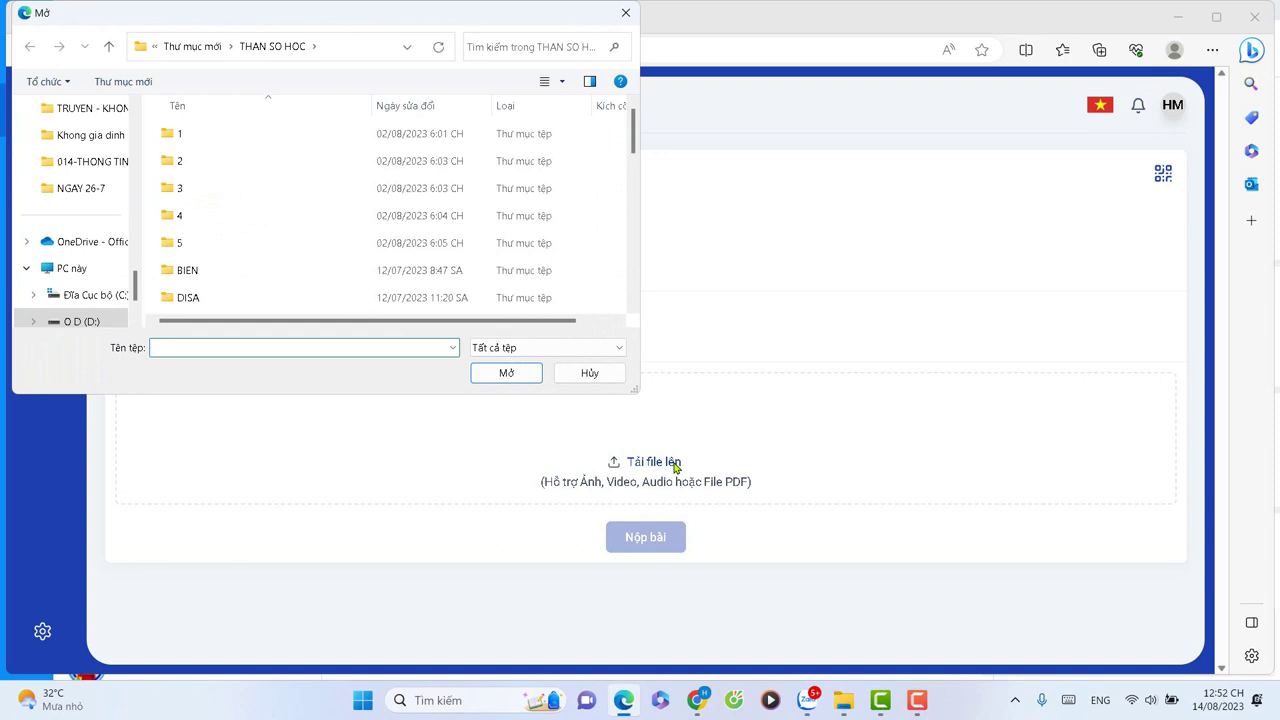
{"action": "left_click_drag", "start_coordinate": [137, 289], "coordinate": [136, 241]}
{"action": "left_click", "coordinate": [80, 167]}
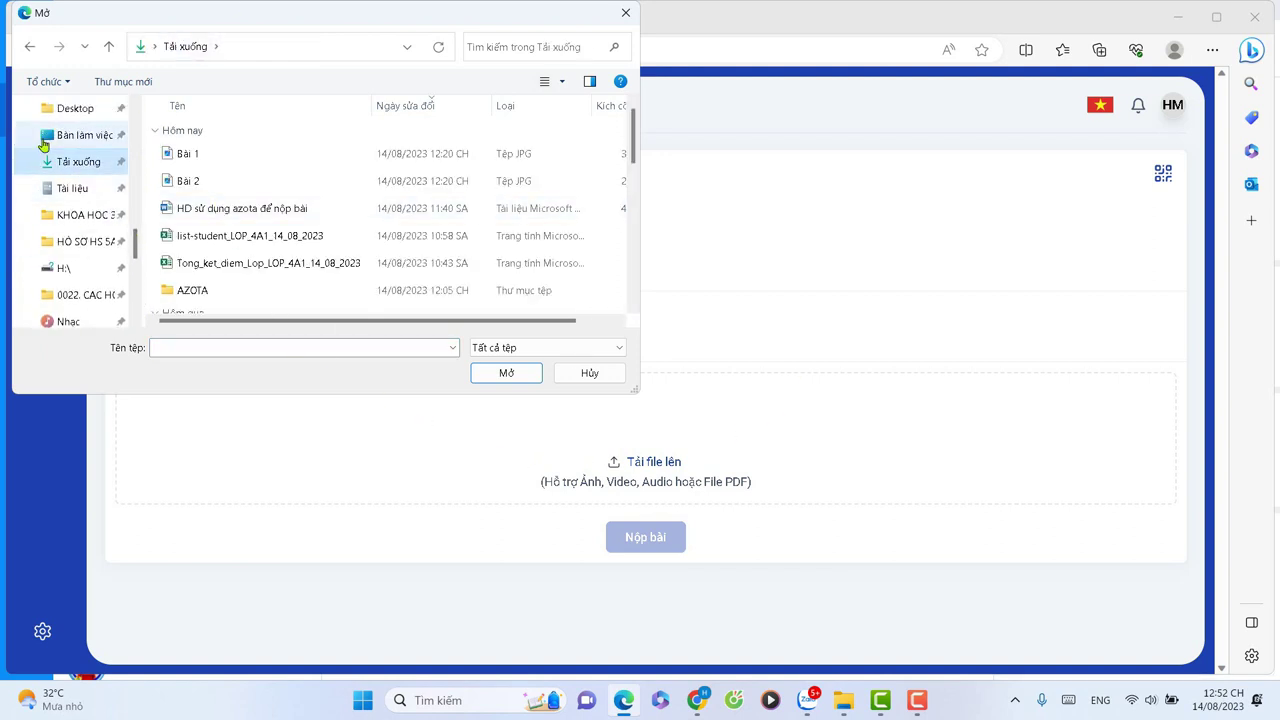
{"action": "left_click", "coordinate": [191, 156]}
{"action": "left_click", "coordinate": [188, 181], "text": "ctrl"}
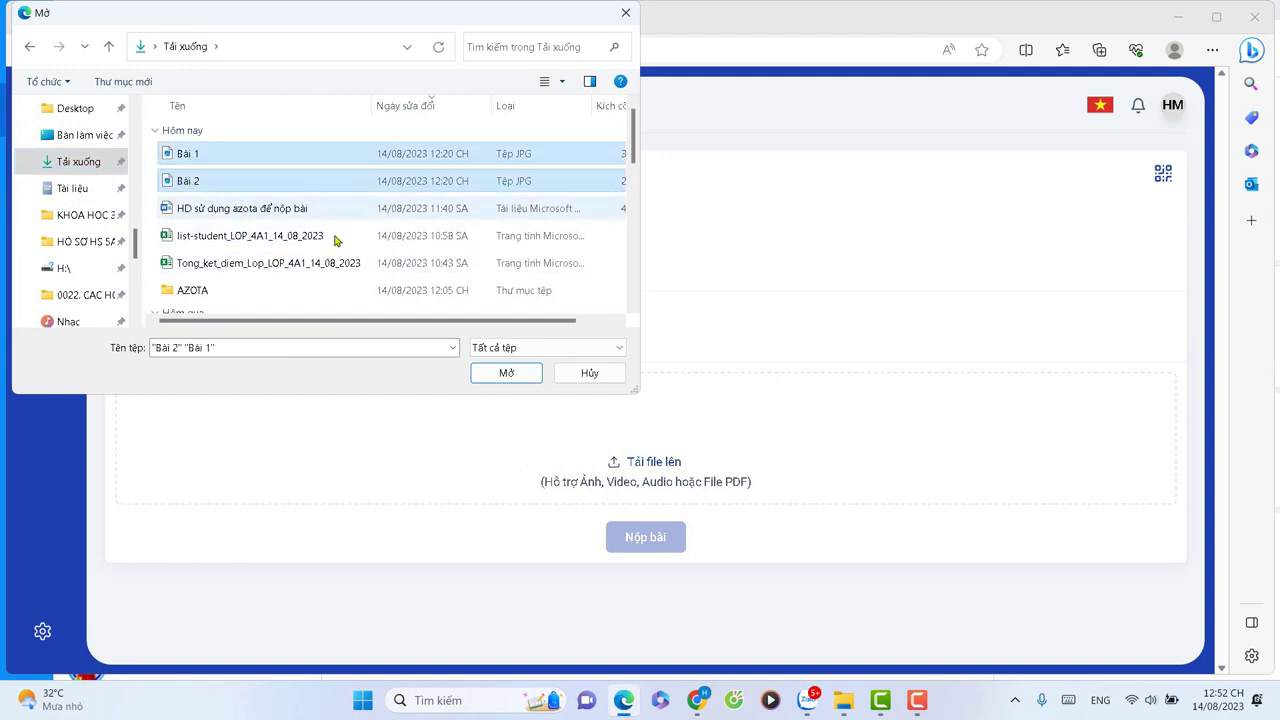
{"action": "left_click", "coordinate": [507, 377]}
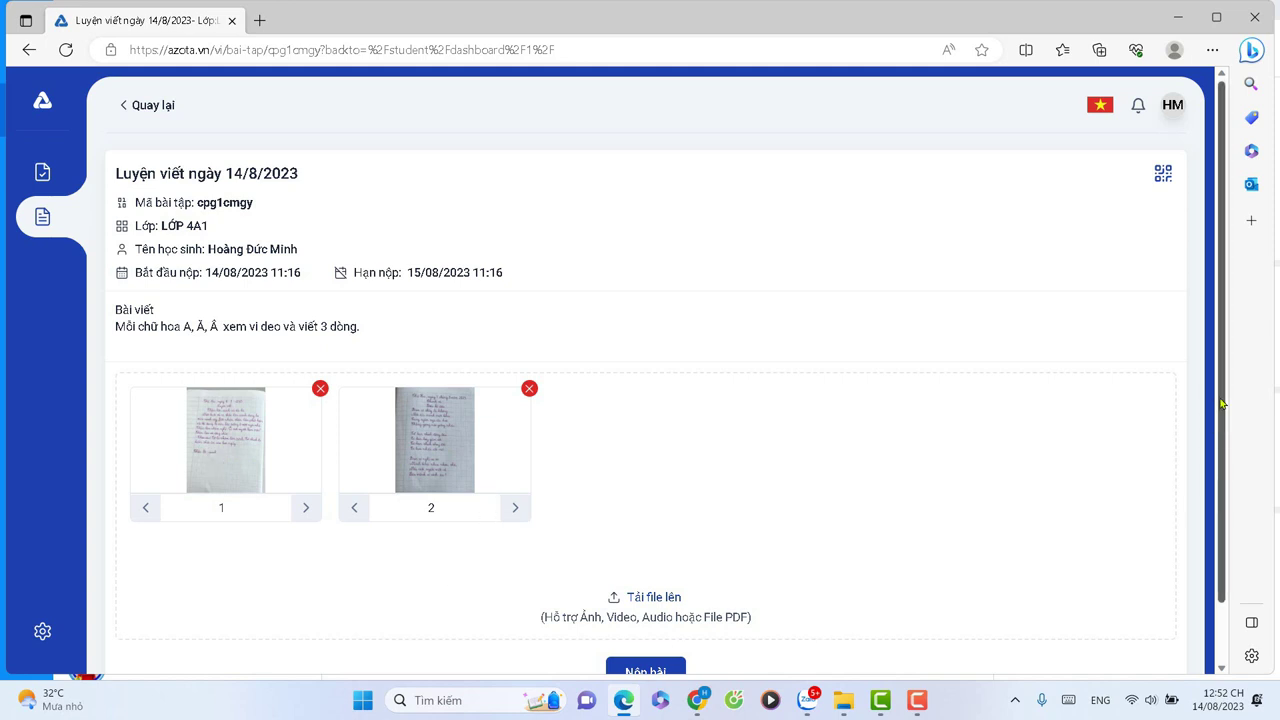
Hand in the two uploaded photos with Nộp bài.
{"action": "scroll", "coordinate": [1220, 410], "scroll_direction": "down", "scroll_amount": 1}
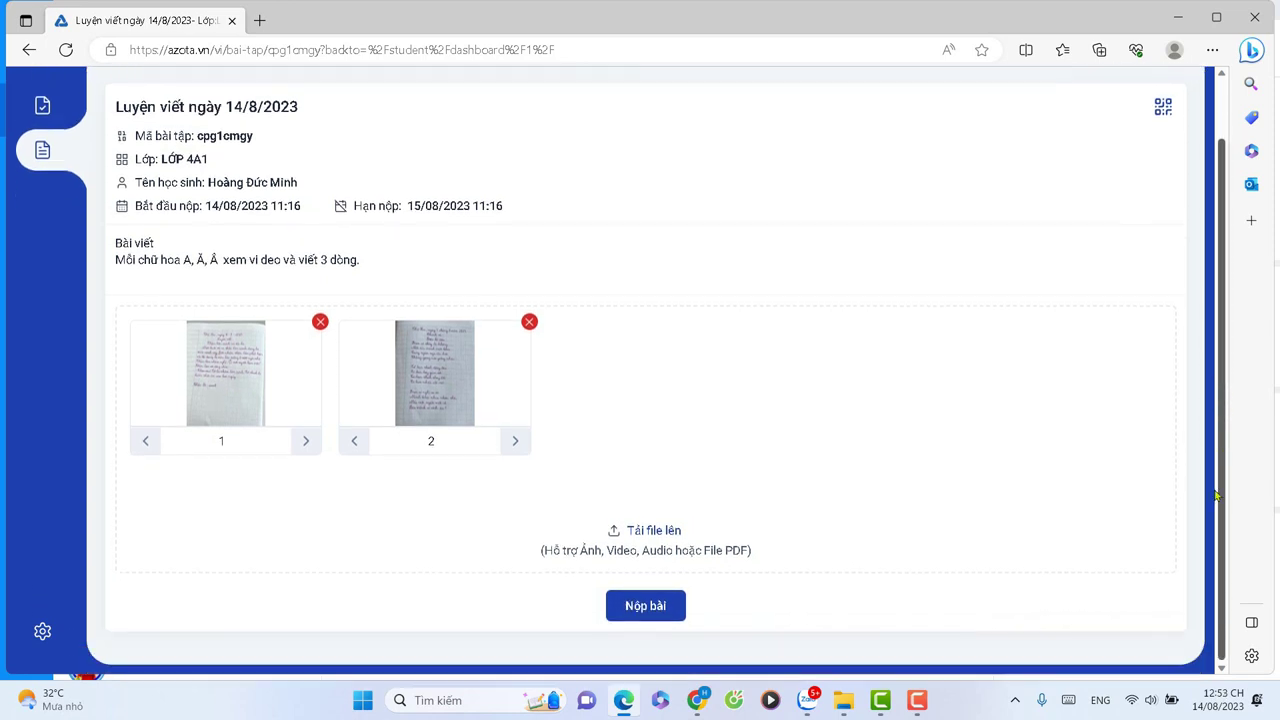
{"action": "left_click", "coordinate": [633, 607]}
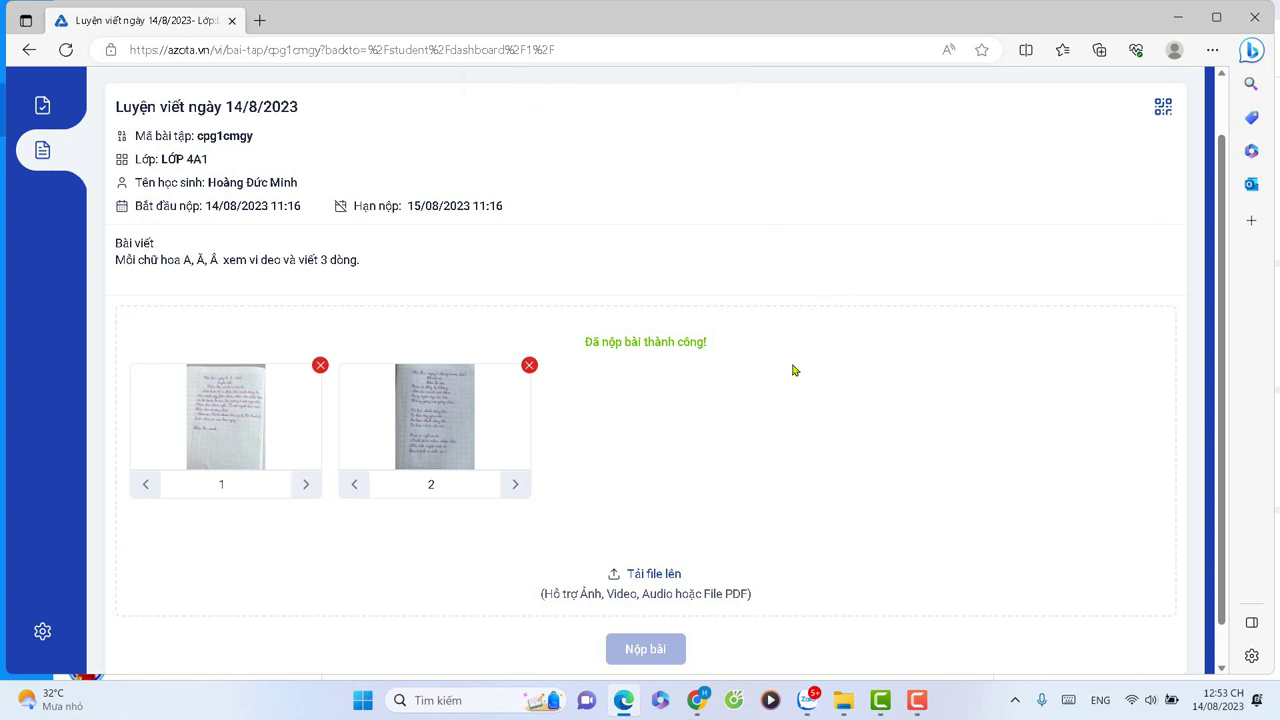
{"action": "key", "text": "alt+Tab"}
On the teacher account, return to the dashboard and open the handwriting assignment under Bài tập.
{"action": "left_click", "coordinate": [110, 106]}
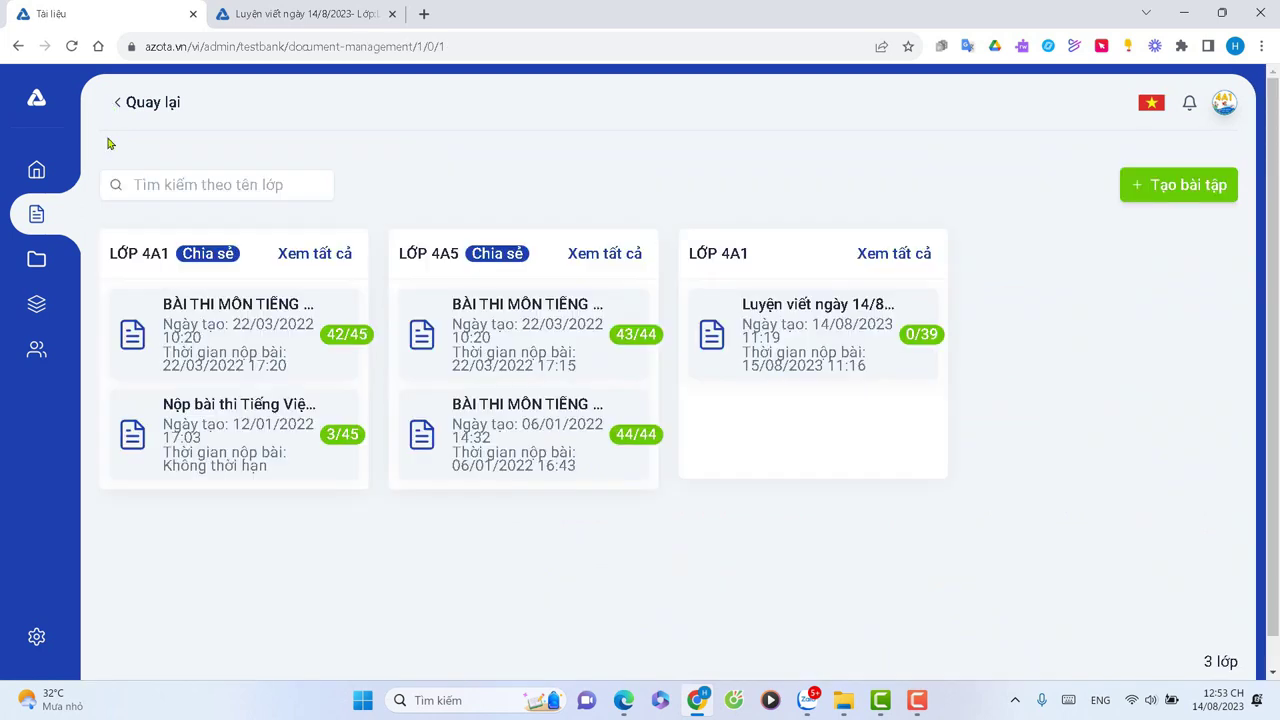
{"action": "left_click", "coordinate": [118, 106]}
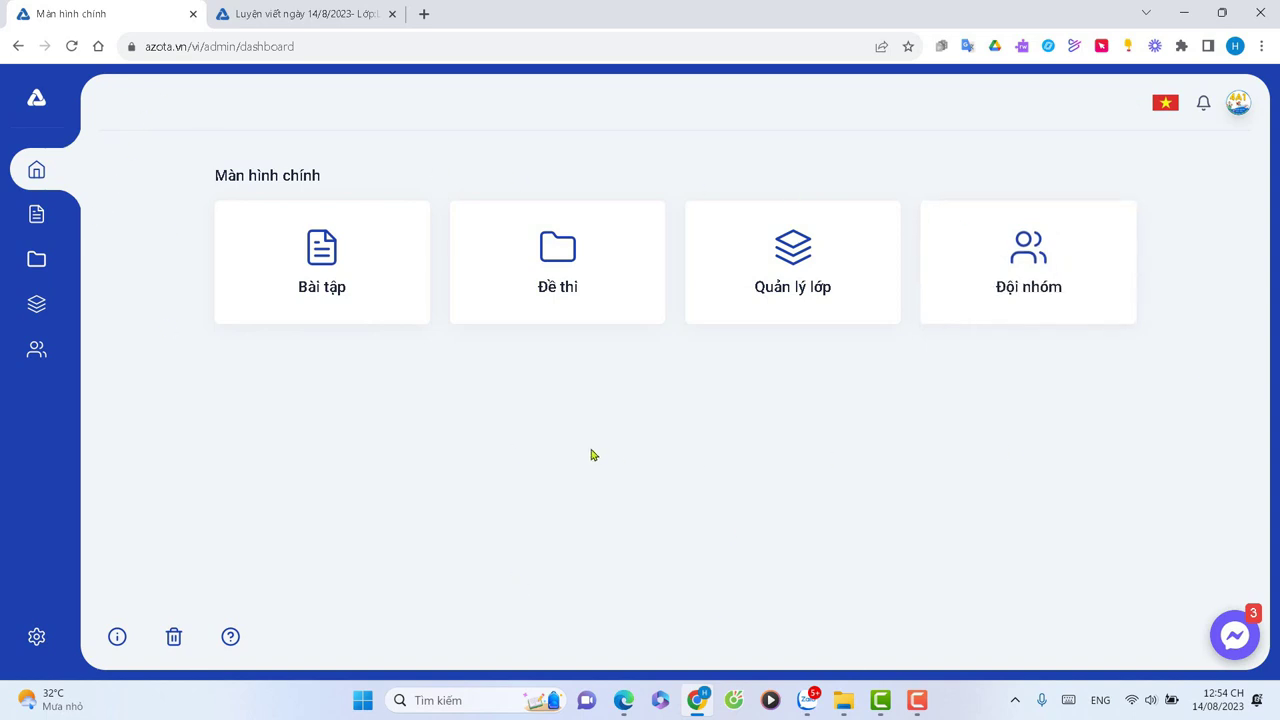
{"action": "left_click", "coordinate": [330, 285]}
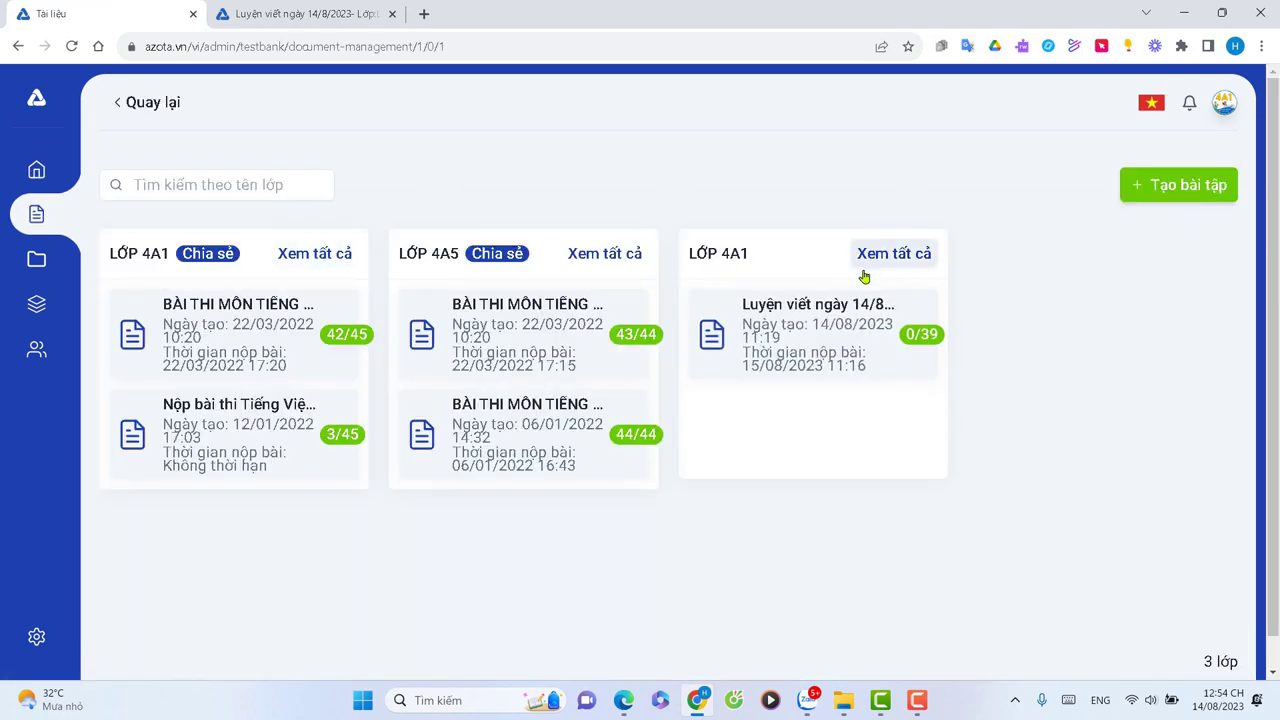
{"action": "left_click", "coordinate": [786, 310]}
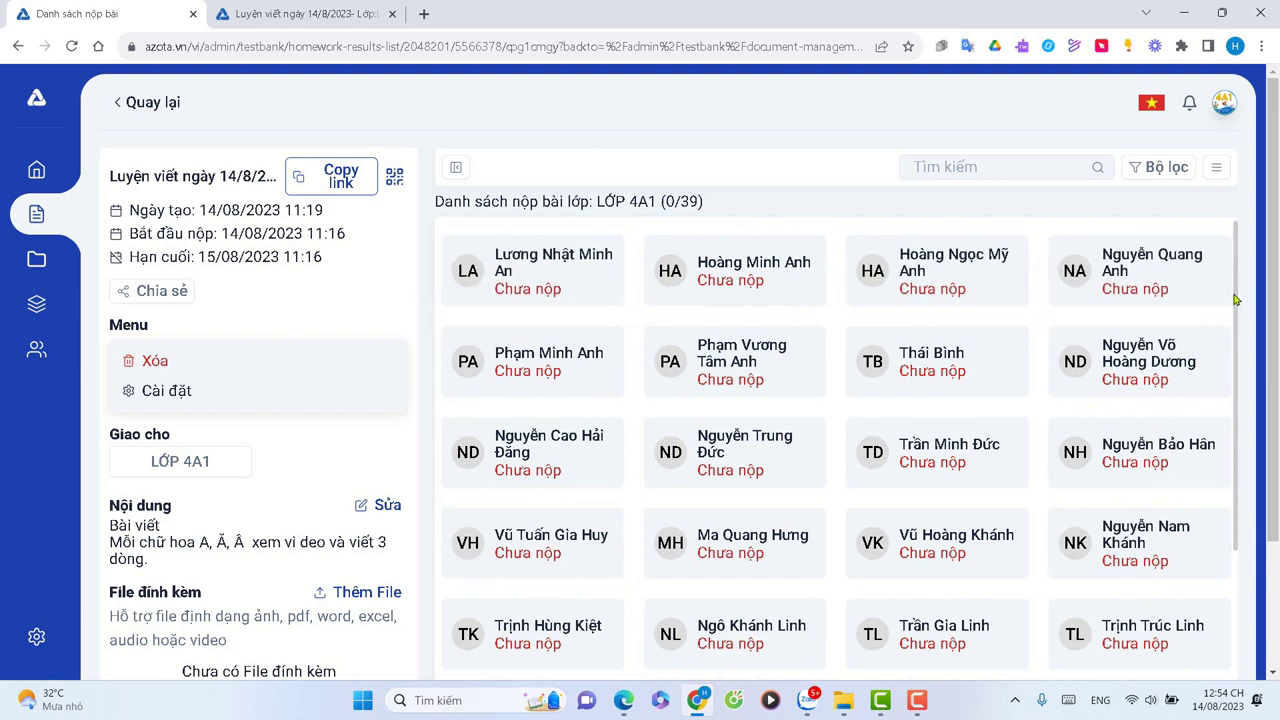
Scroll the LỚP 4A1 student list to find the new ungraded two-file submission.
{"action": "left_click_drag", "start_coordinate": [1236, 299], "coordinate": [1229, 629]}
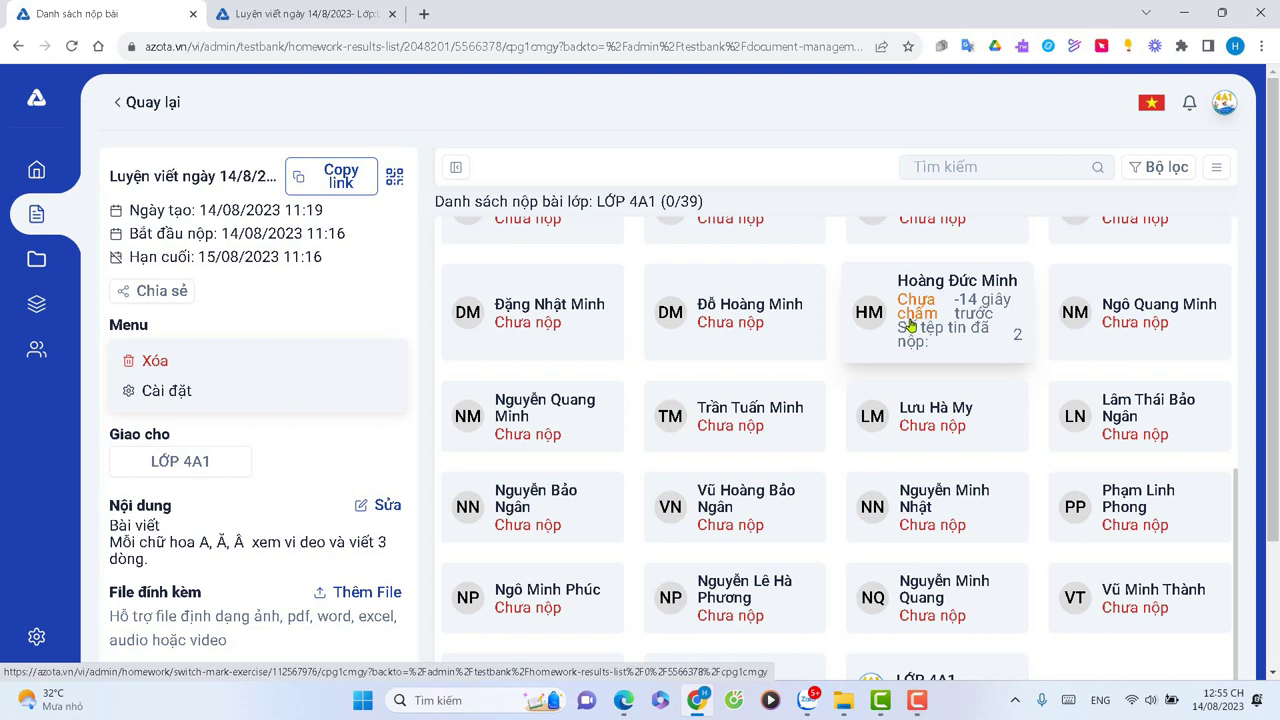
Open the ungraded 'Luyện viết ngày 14/8/2023' submission in Chấm điểm and scroll through its handwriting.
{"action": "left_click", "coordinate": [911, 326]}
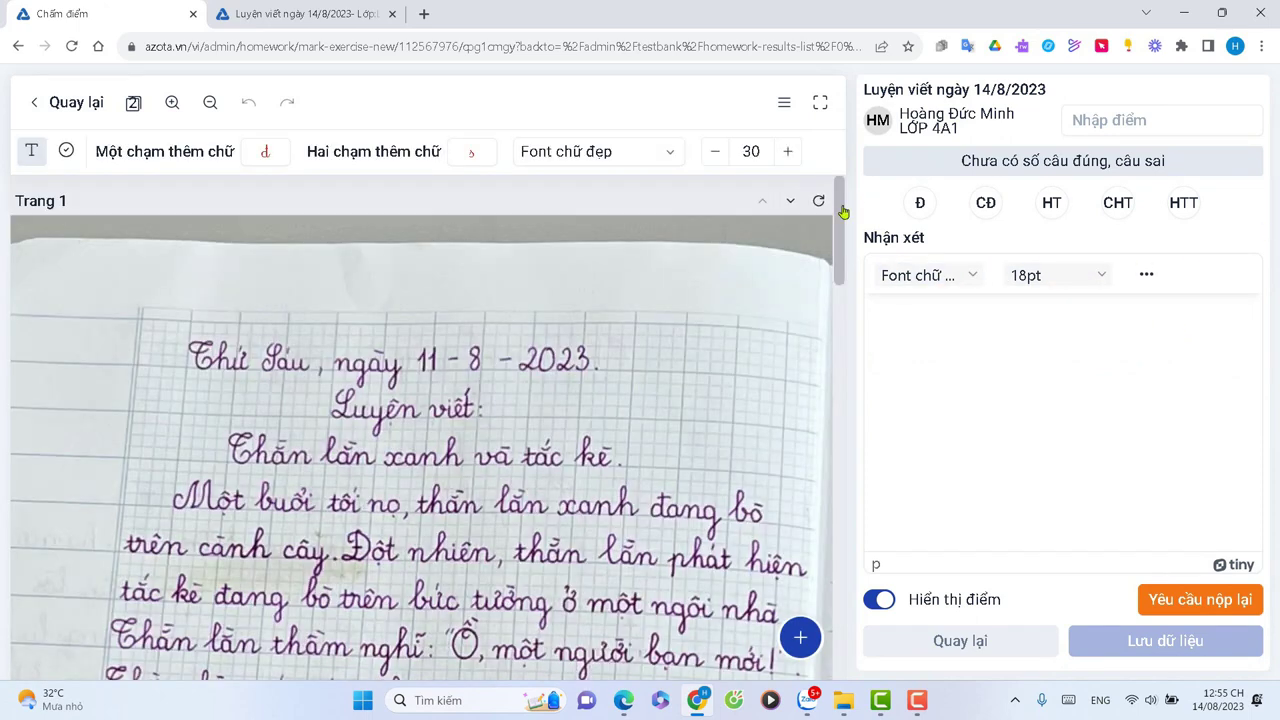
{"action": "left_click_drag", "start_coordinate": [843, 217], "coordinate": [841, 271]}
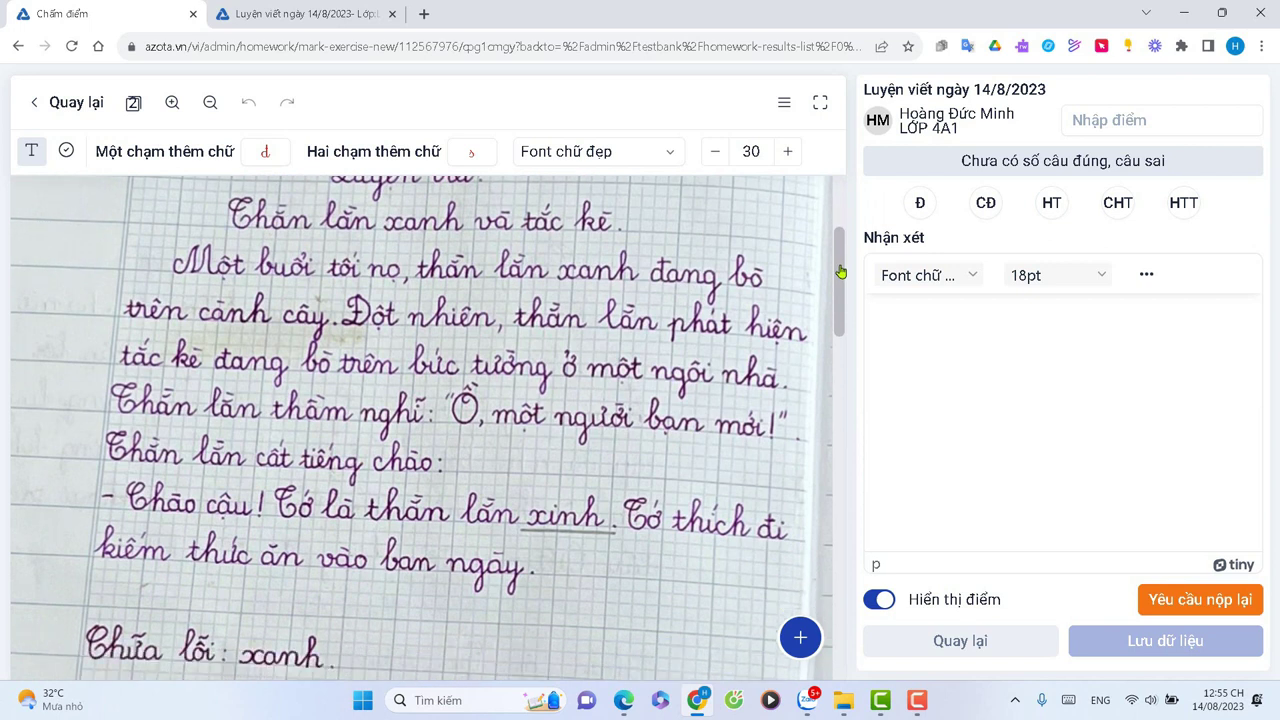
{"action": "scroll", "coordinate": [643, 357], "scroll_direction": "up", "scroll_amount": 1}
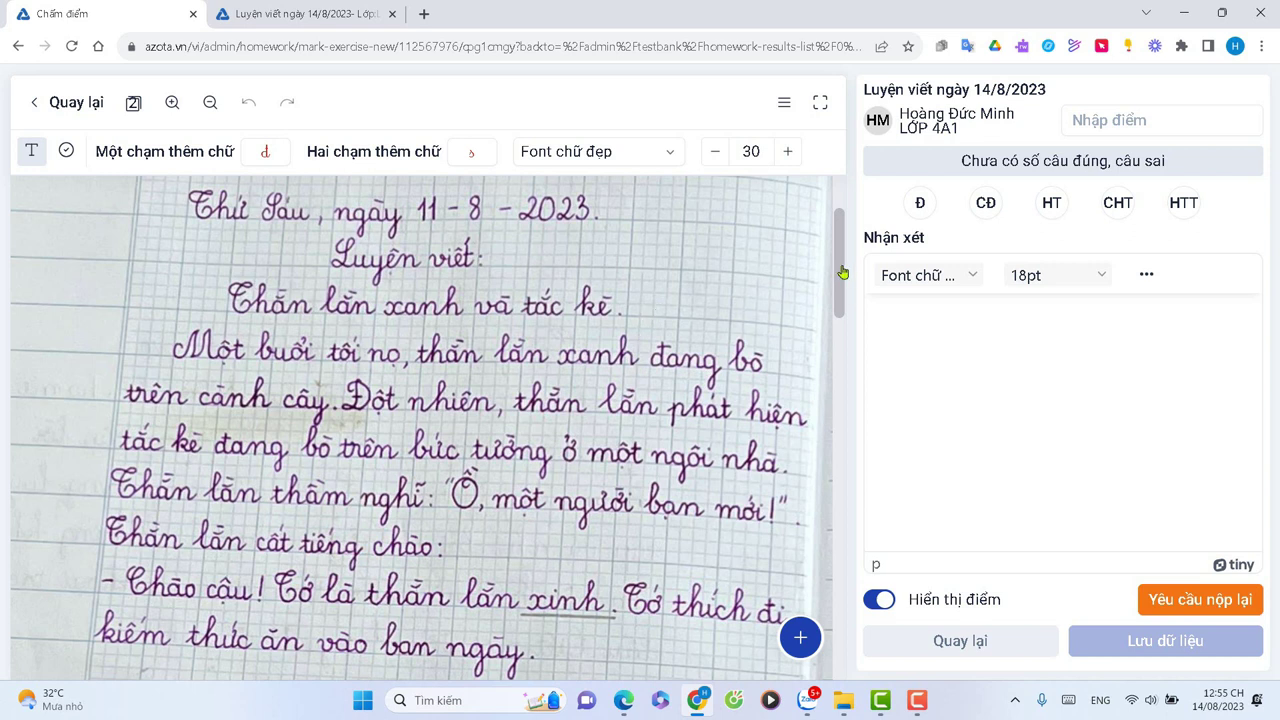
{"action": "left_click_drag", "start_coordinate": [843, 272], "coordinate": [845, 231]}
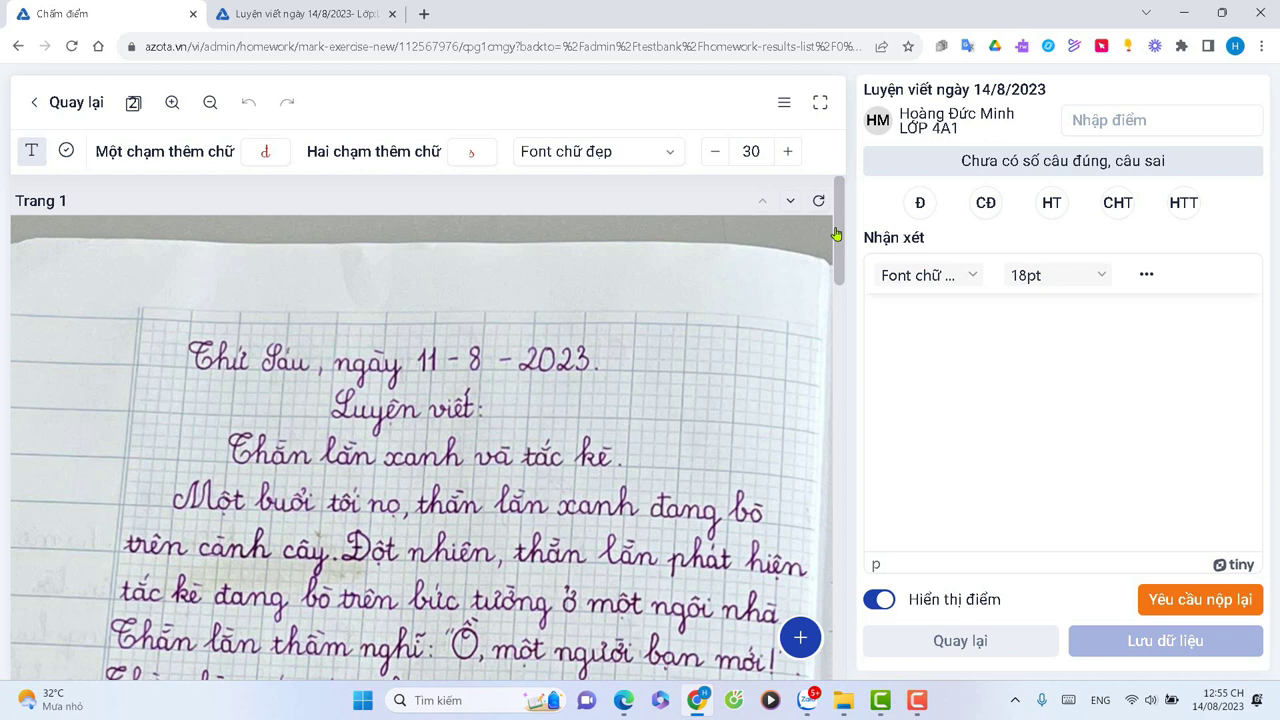
{"action": "mouse_move", "coordinate": [836, 233]}
{"action": "left_mouse_down"}
{"action": "mouse_move", "coordinate": [837, 258]}
{"action": "mouse_move", "coordinate": [853, 213]}
{"action": "mouse_move", "coordinate": [834, 277]}
{"action": "mouse_move", "coordinate": [837, 219]}
{"action": "left_mouse_up"}
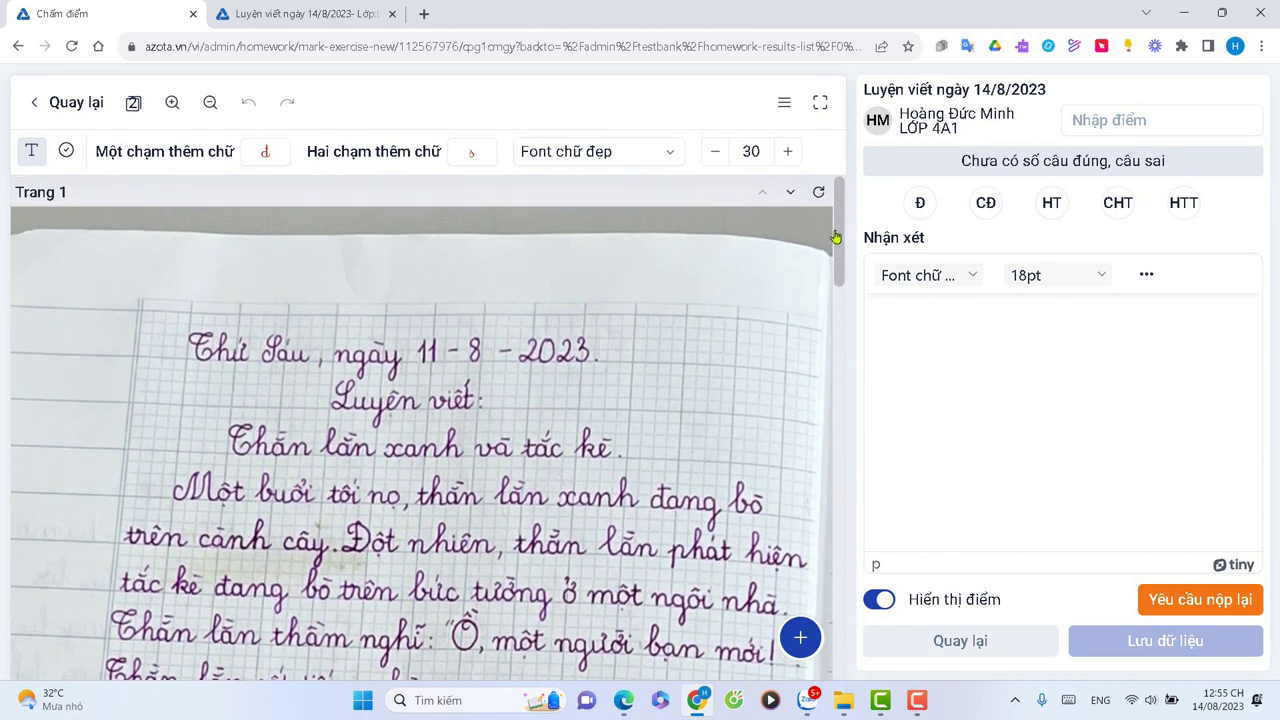
{"action": "scroll", "coordinate": [837, 240], "scroll_direction": "down", "scroll_amount": 1}
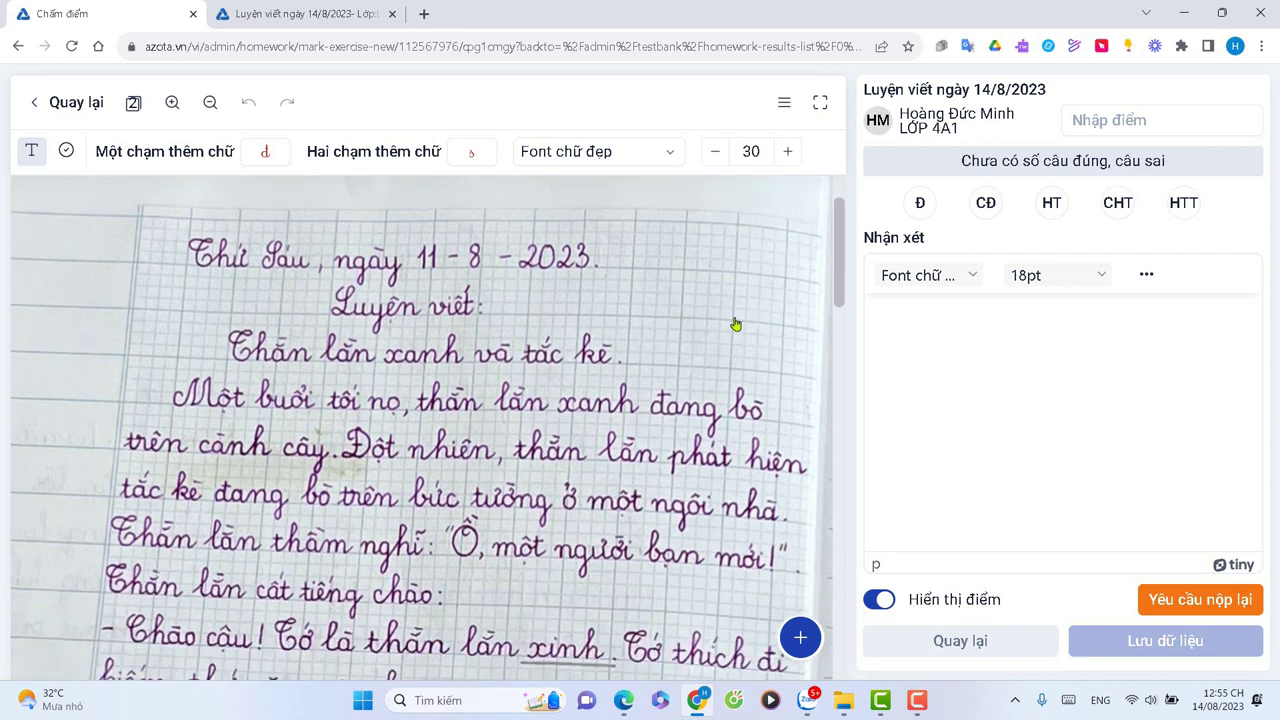
{"action": "scroll", "coordinate": [840, 260], "scroll_direction": "down", "scroll_amount": 2}
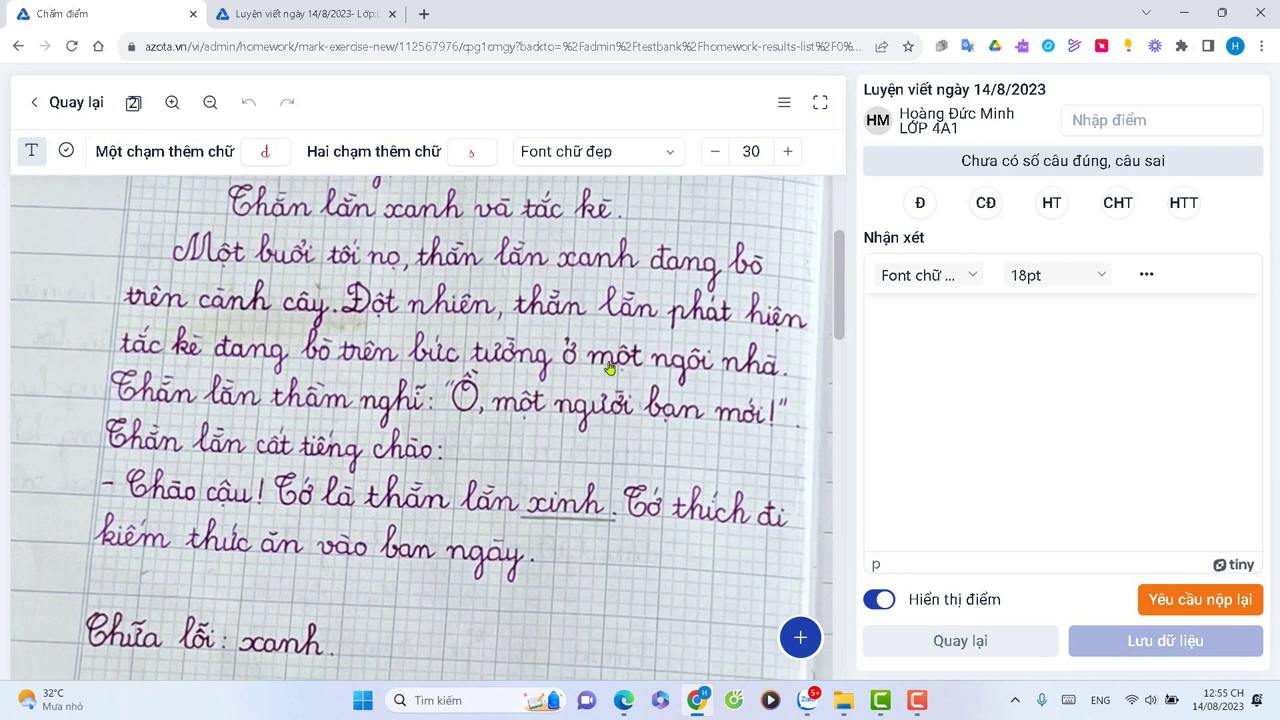
{"action": "left_click_drag", "start_coordinate": [840, 291], "coordinate": [840, 318]}
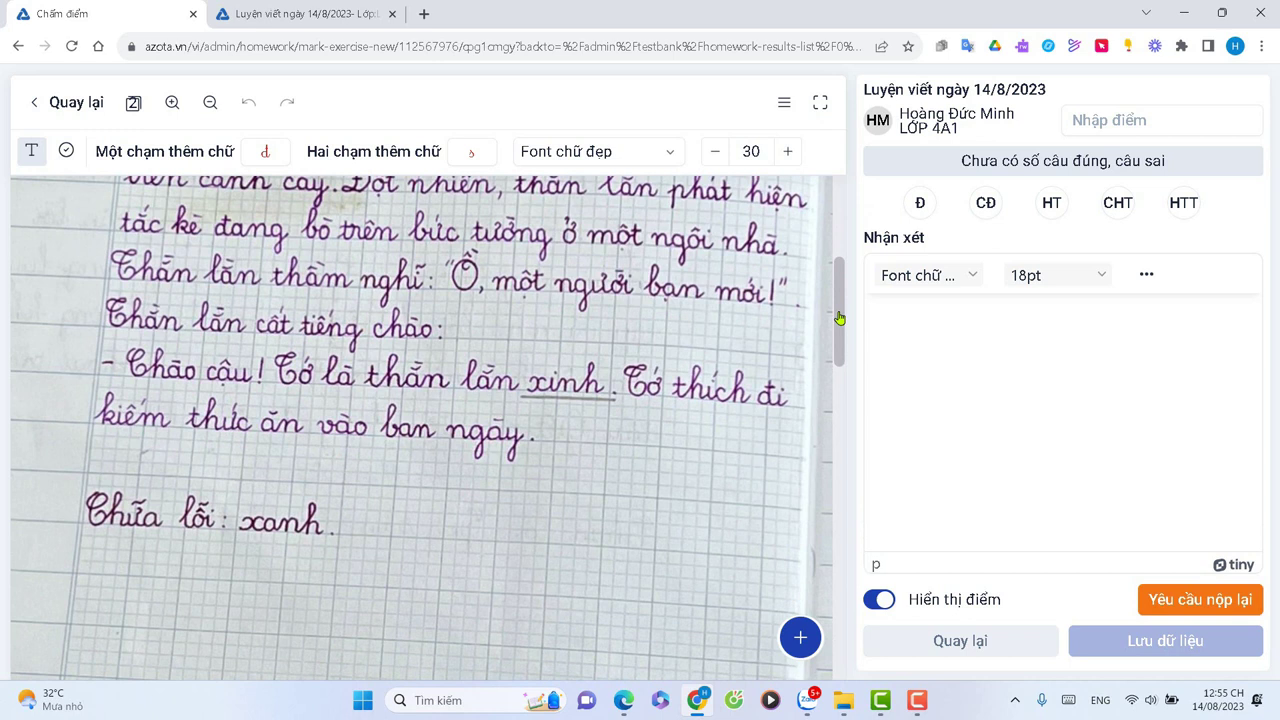
{"action": "left_click_drag", "start_coordinate": [840, 318], "coordinate": [825, 378]}
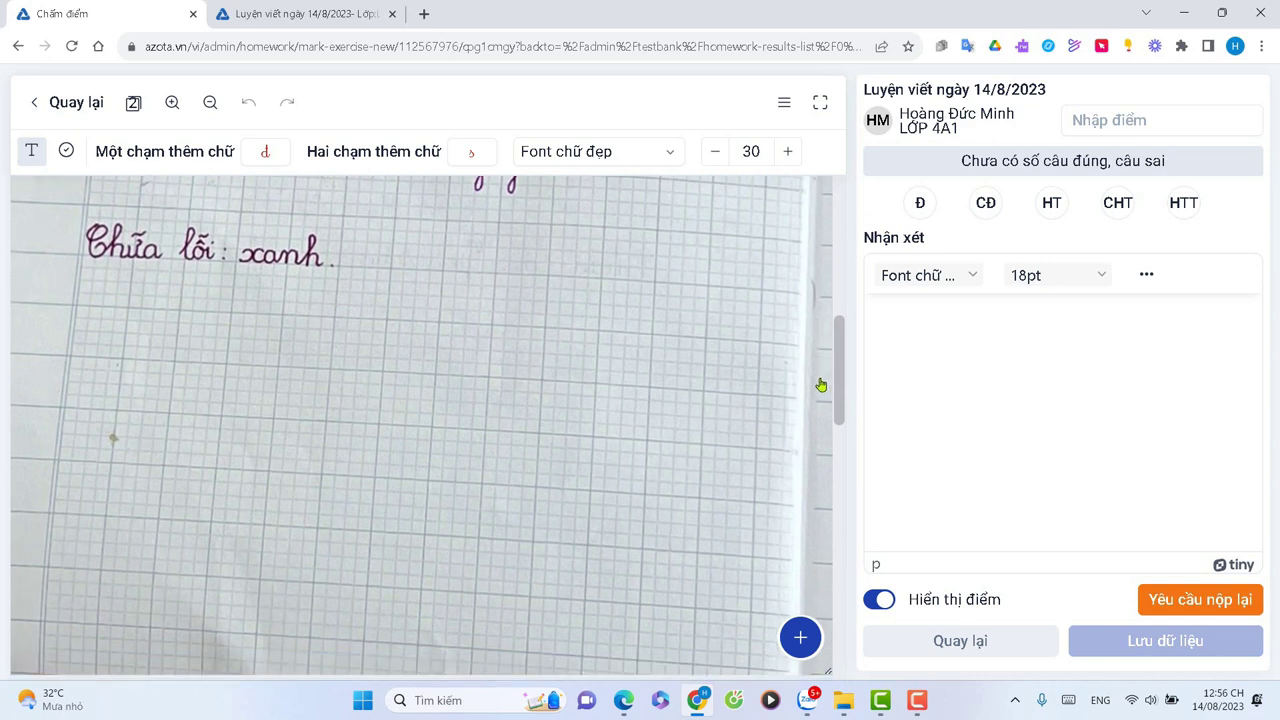
{"action": "left_click_drag", "start_coordinate": [836, 384], "coordinate": [815, 617]}
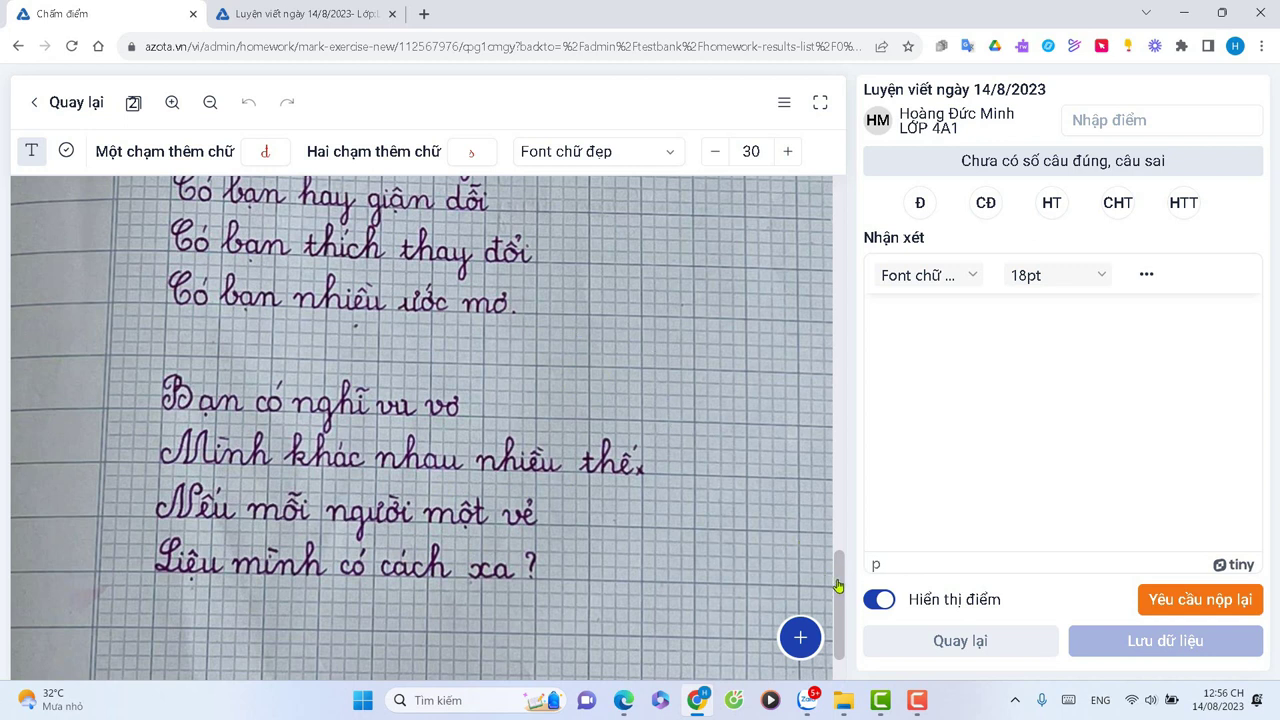
{"action": "left_click_drag", "start_coordinate": [838, 586], "coordinate": [838, 584]}
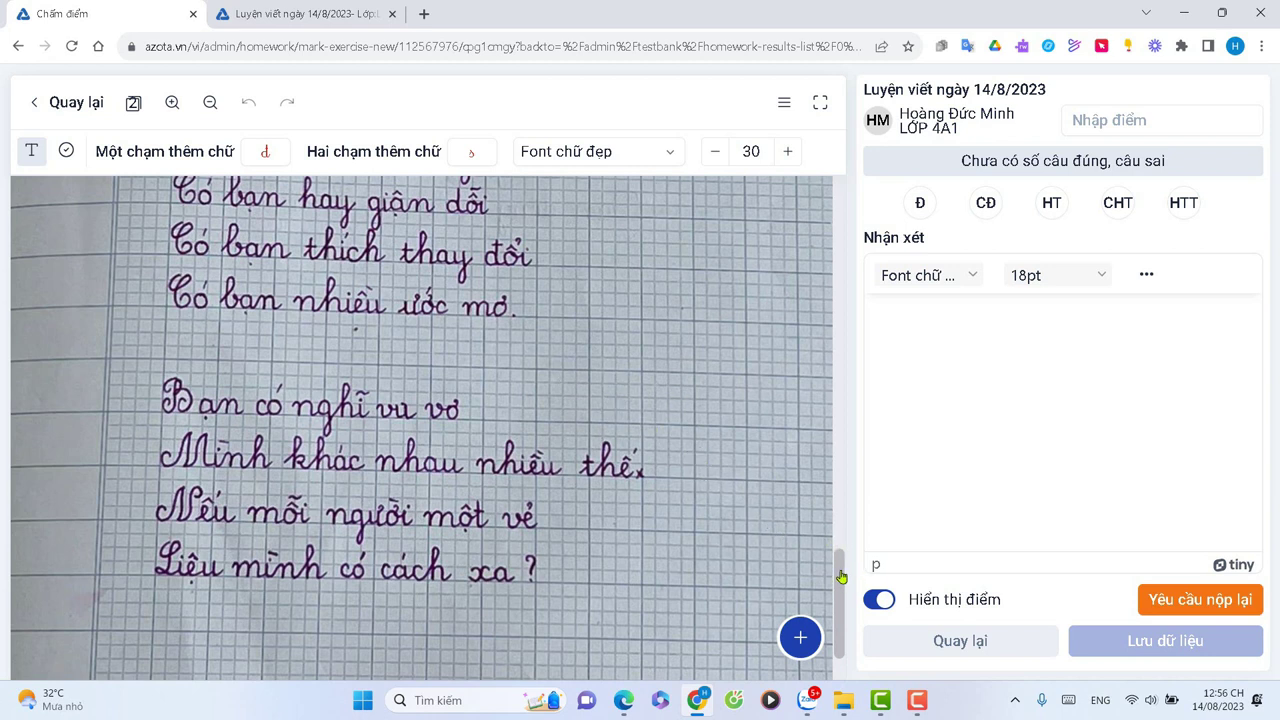
{"action": "left_click_drag", "start_coordinate": [841, 577], "coordinate": [838, 248]}
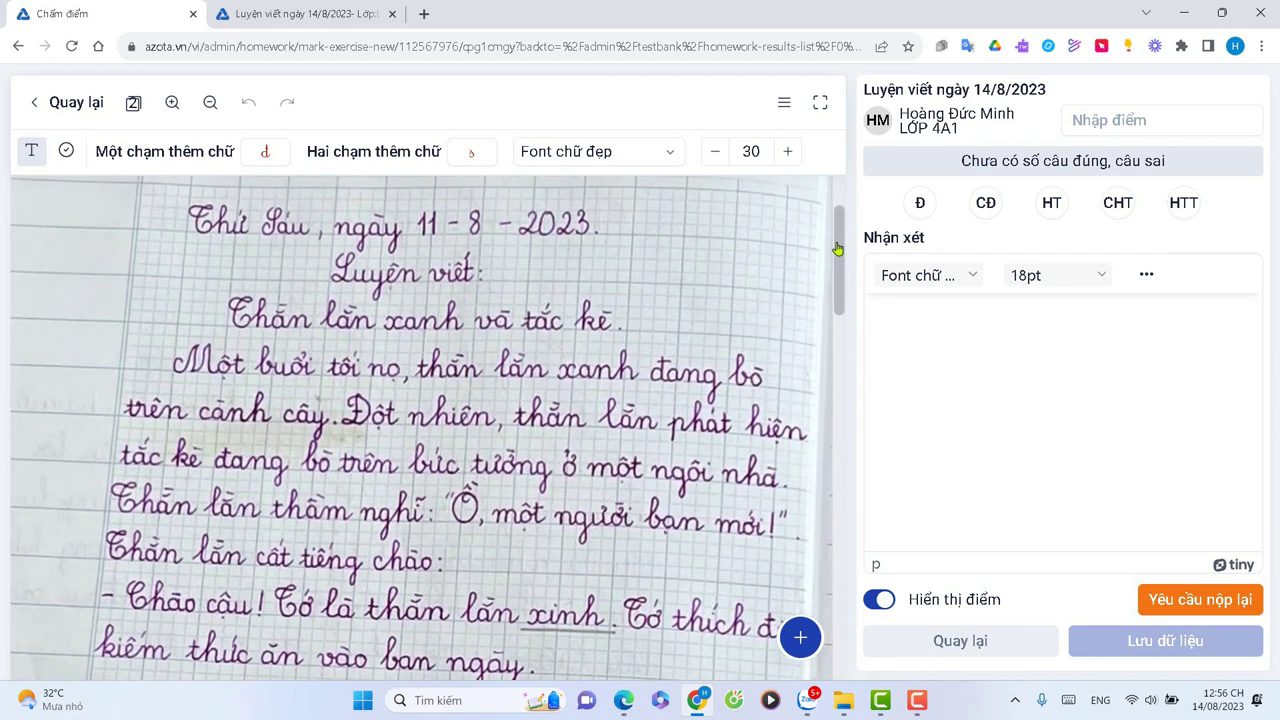